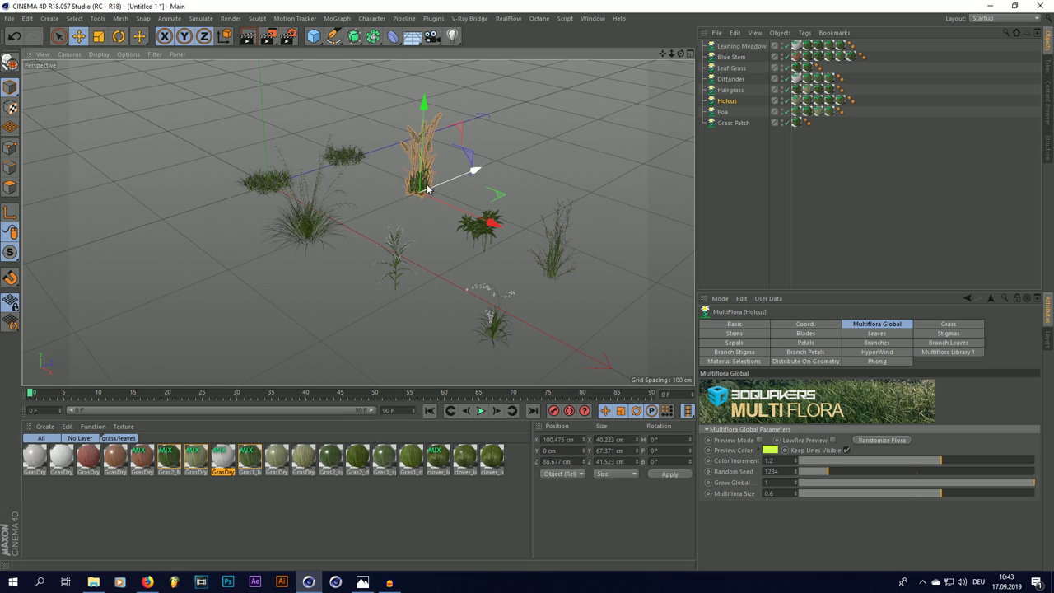
Add a plane beneath the grass plants and scale it uniformly to about 1150 cm as ground
{"action": "scroll", "coordinate": [427, 188], "scroll_direction": "down", "scroll_amount": 2}
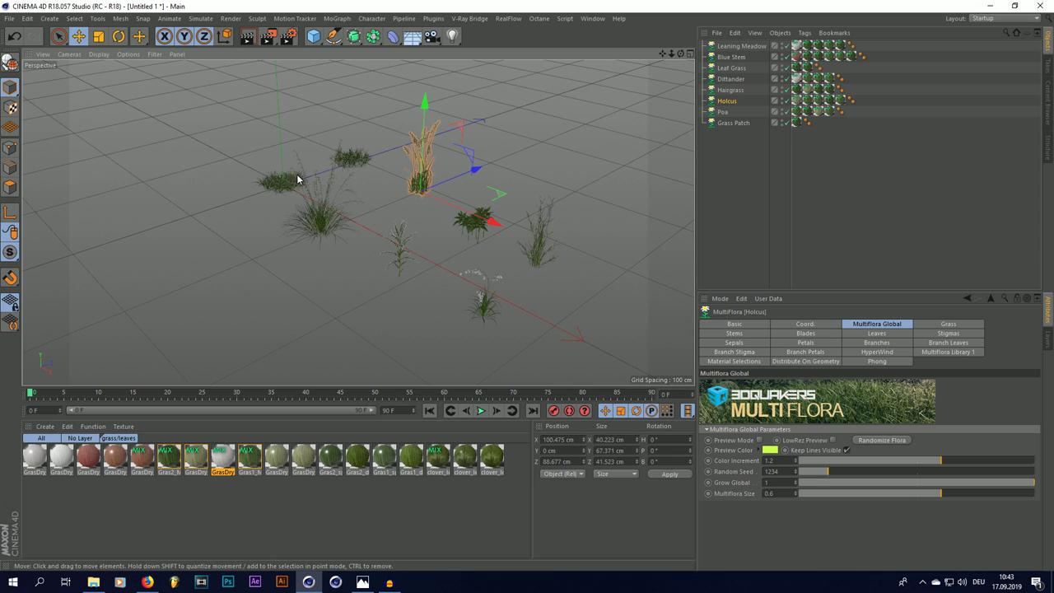
{"action": "scroll", "coordinate": [259, 190], "scroll_direction": "up", "scroll_amount": 1}
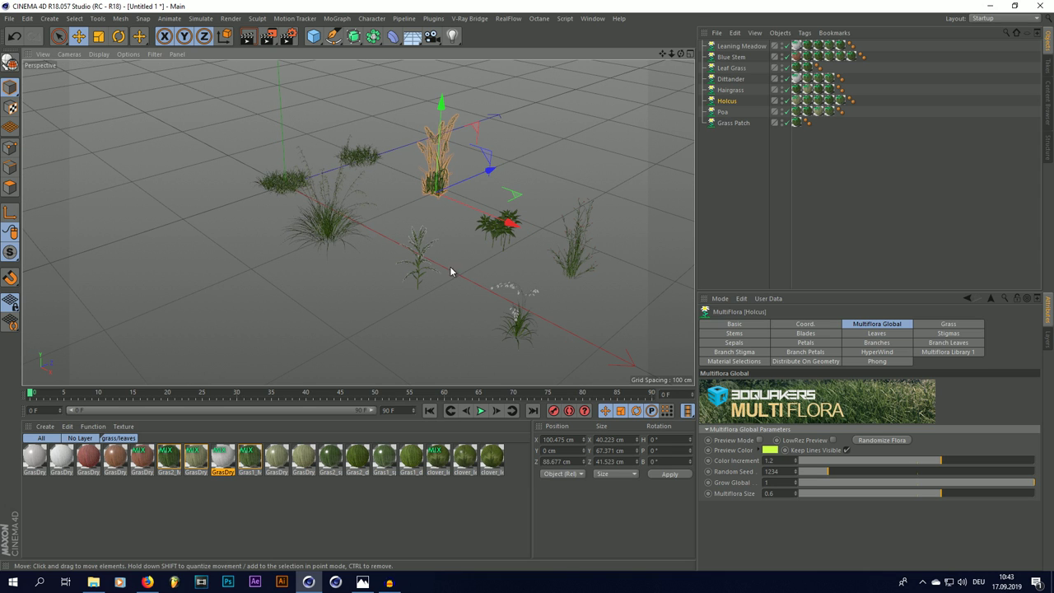
{"action": "left_click", "coordinate": [736, 205]}
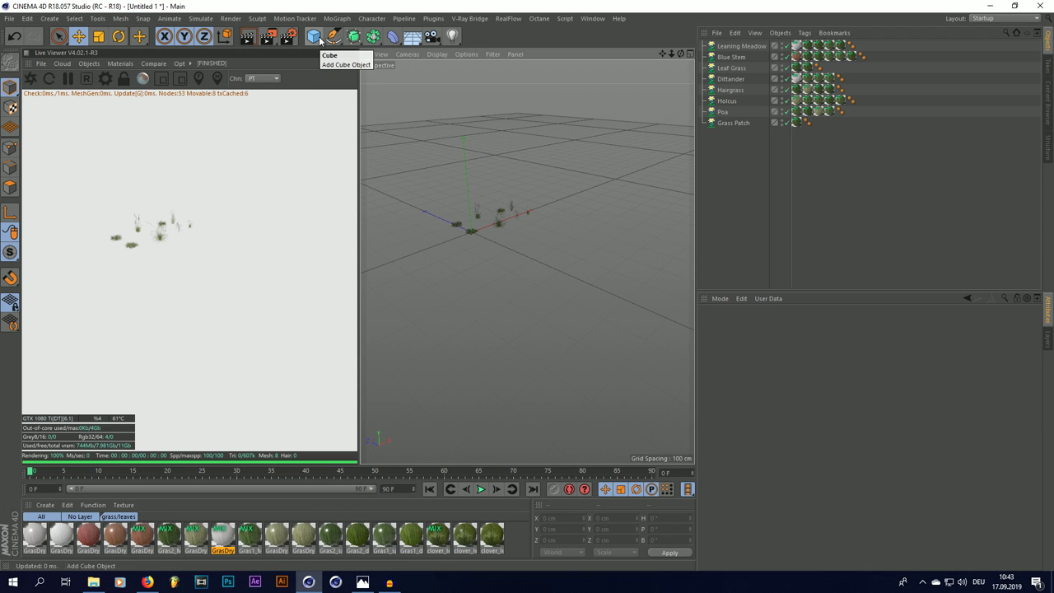
{"action": "left_click_drag", "start_coordinate": [320, 41], "coordinate": [437, 89]}
{"action": "left_click", "coordinate": [102, 39]}
{"action": "scroll", "coordinate": [557, 145], "scroll_direction": "down", "scroll_amount": 6}
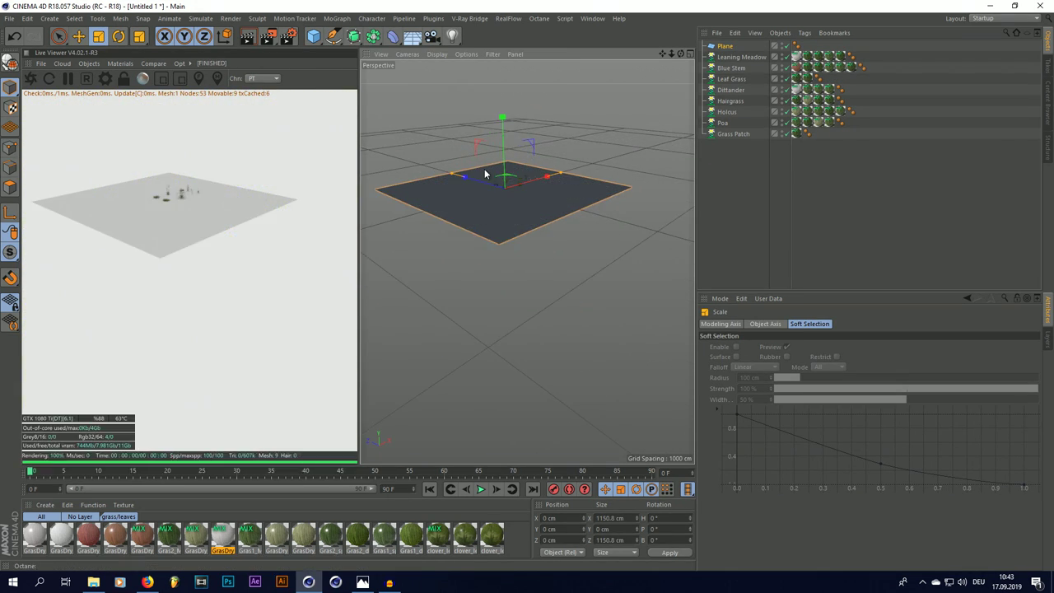
{"action": "scroll", "coordinate": [527, 189], "scroll_direction": "up", "scroll_amount": 5}
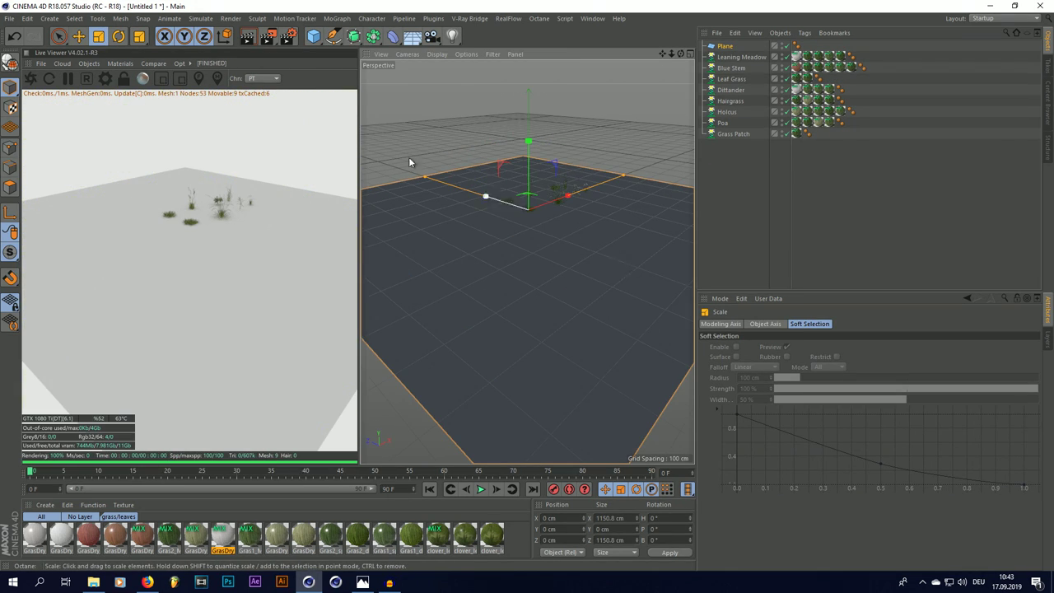
Add an Octane Daylight and set its sun expression to 17 May 2019 at 19:04:55
{"action": "left_click", "coordinate": [89, 64]}
{"action": "mouse_move", "coordinate": [103, 110]}
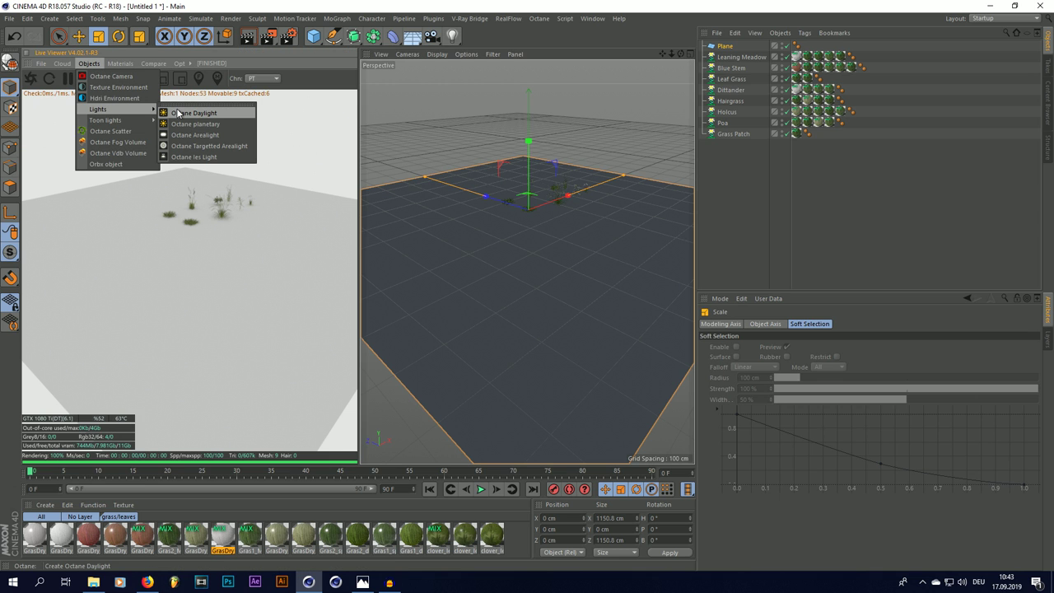
{"action": "left_click", "coordinate": [178, 113]}
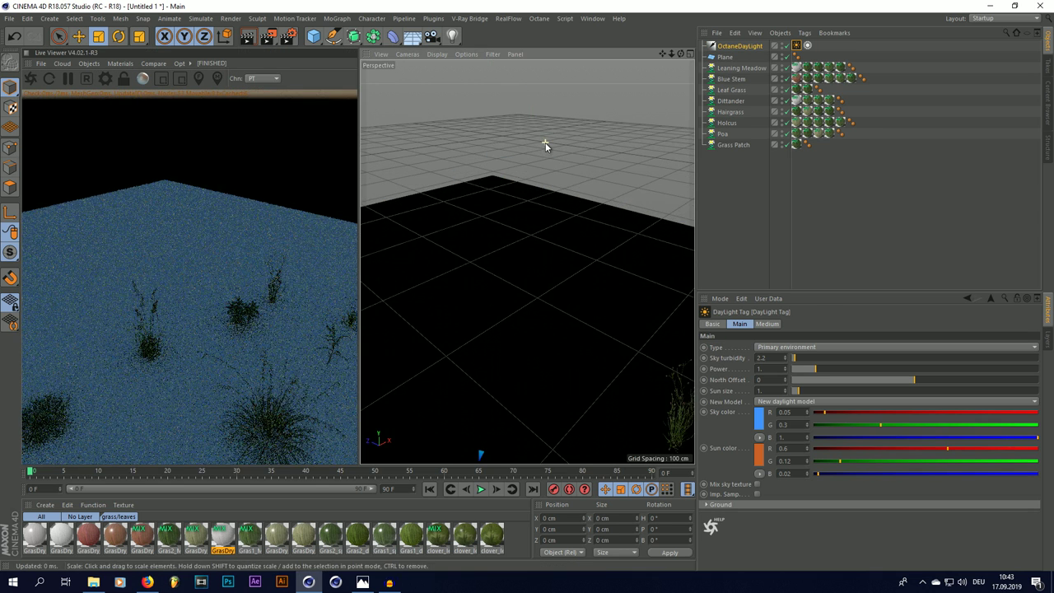
{"action": "scroll", "coordinate": [528, 230], "scroll_direction": "up", "scroll_amount": 5}
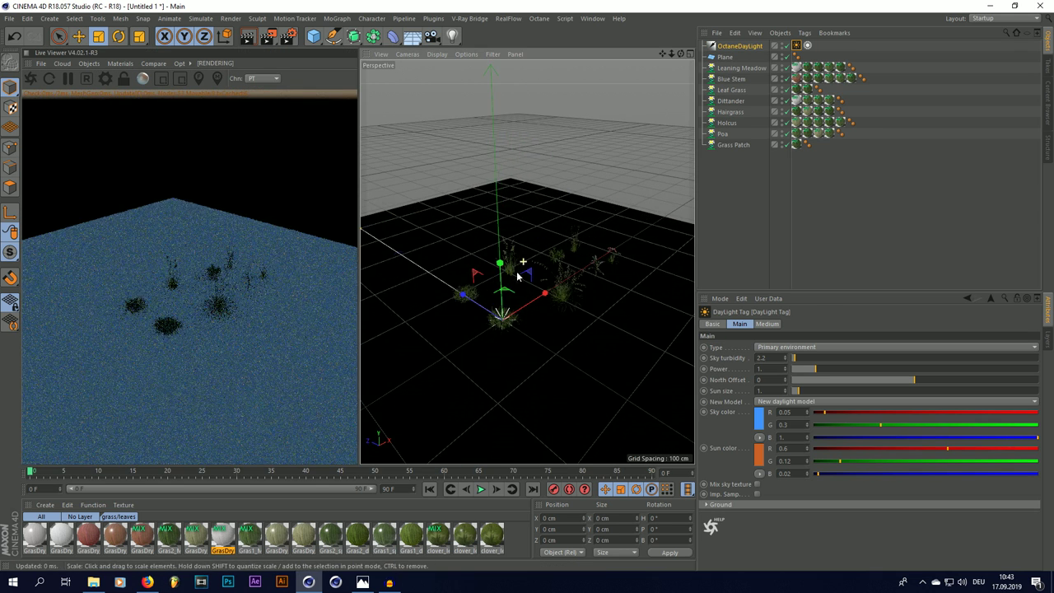
{"action": "left_click", "coordinate": [808, 46]}
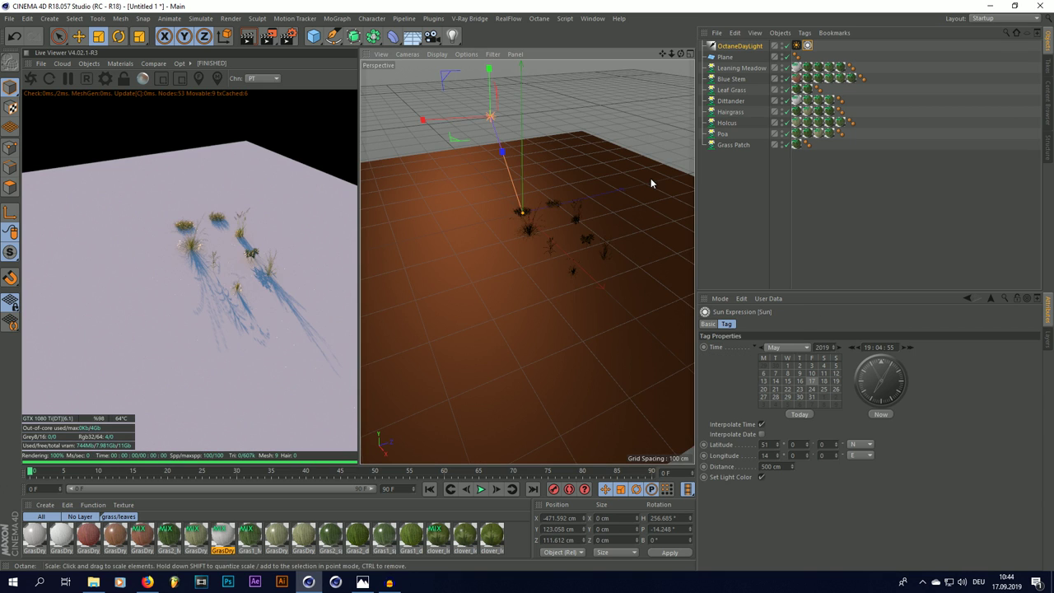
{"action": "scroll", "coordinate": [651, 178], "scroll_direction": "down", "scroll_amount": 2}
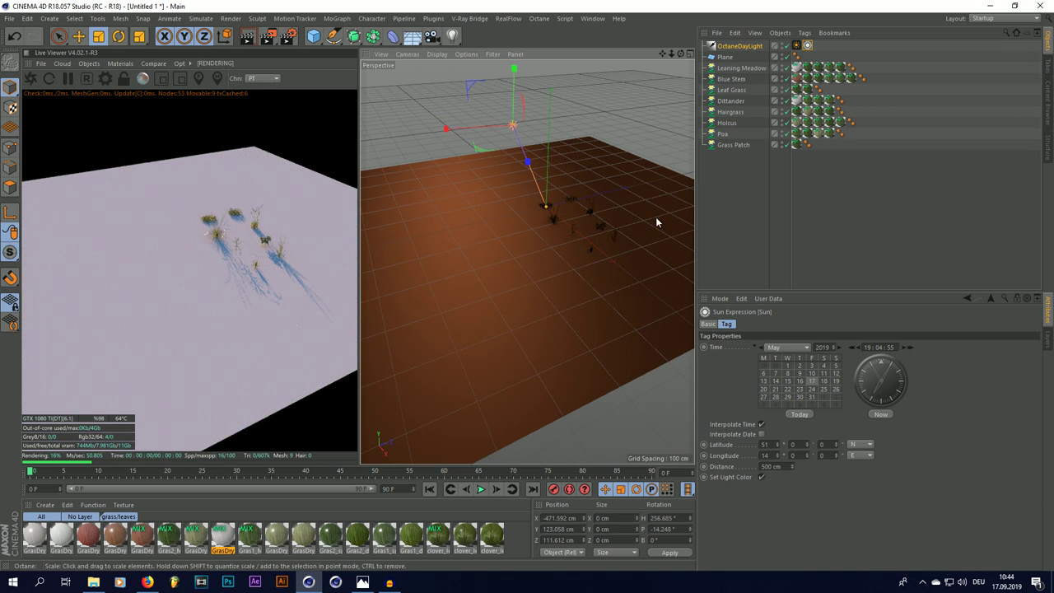
Create an Octane Scatter object and nest the Poa and Grass Patch plants inside it
{"action": "scroll", "coordinate": [544, 198], "scroll_direction": "up", "scroll_amount": 2}
{"action": "left_click", "coordinate": [433, 19]}
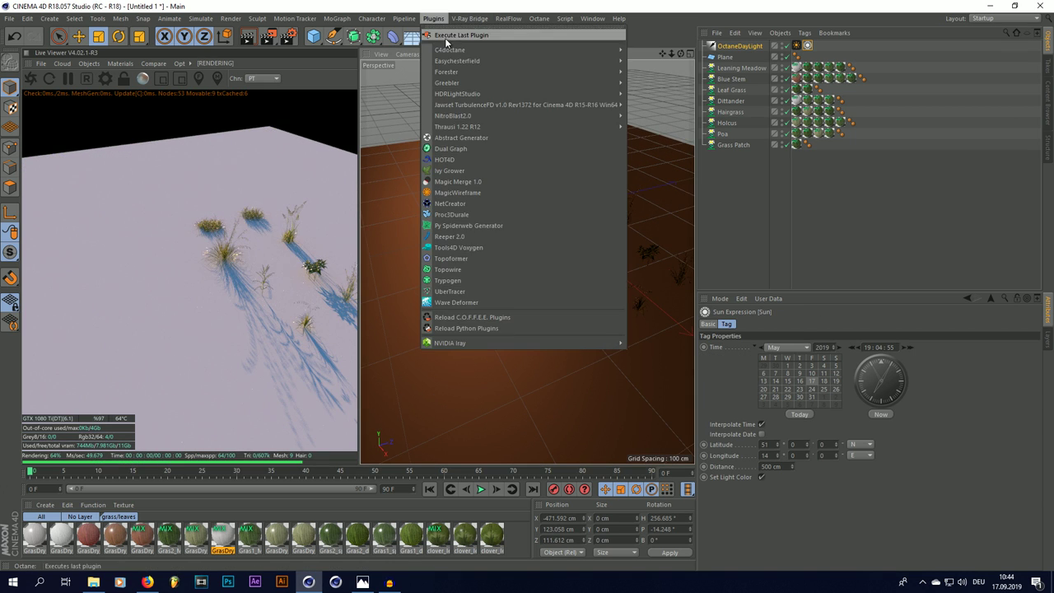
{"action": "mouse_move", "coordinate": [450, 51]}
{"action": "left_click", "coordinate": [655, 87]}
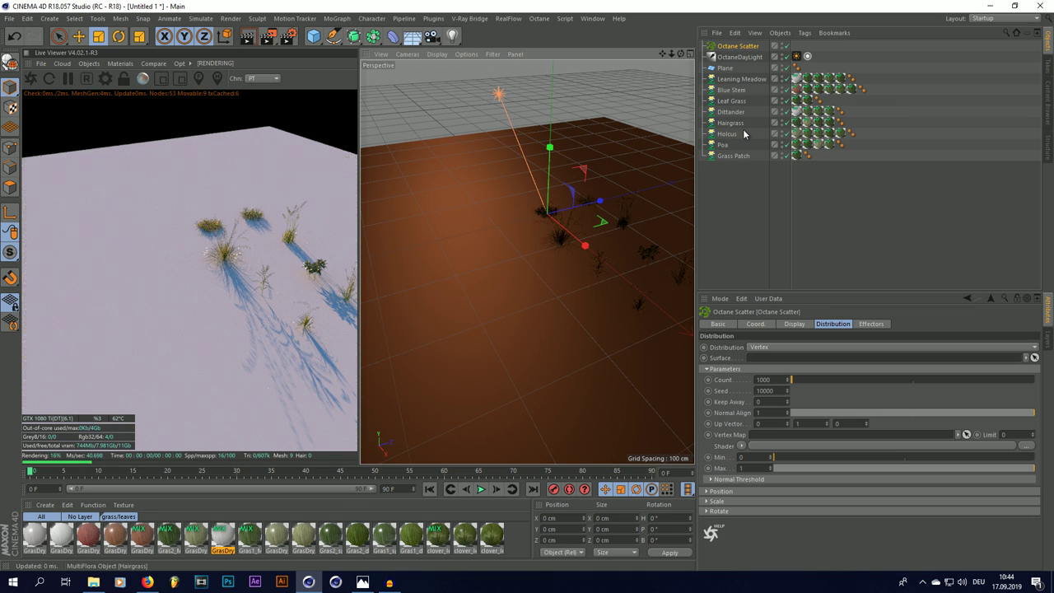
{"action": "left_click", "coordinate": [726, 156]}
{"action": "left_click", "coordinate": [723, 145], "text": "shift"}
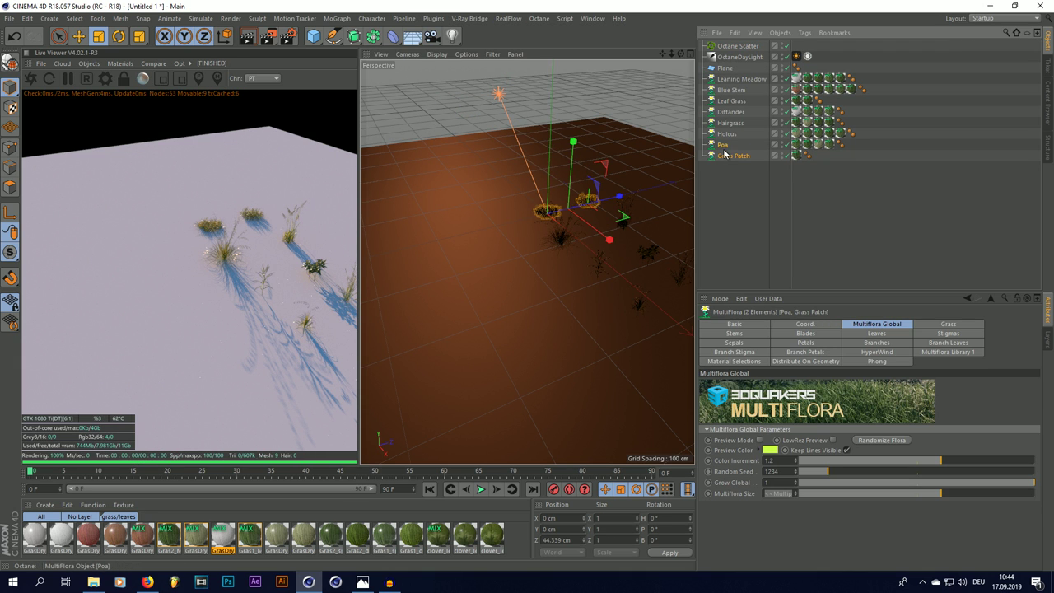
{"action": "left_click_drag", "start_coordinate": [723, 149], "coordinate": [732, 49]}
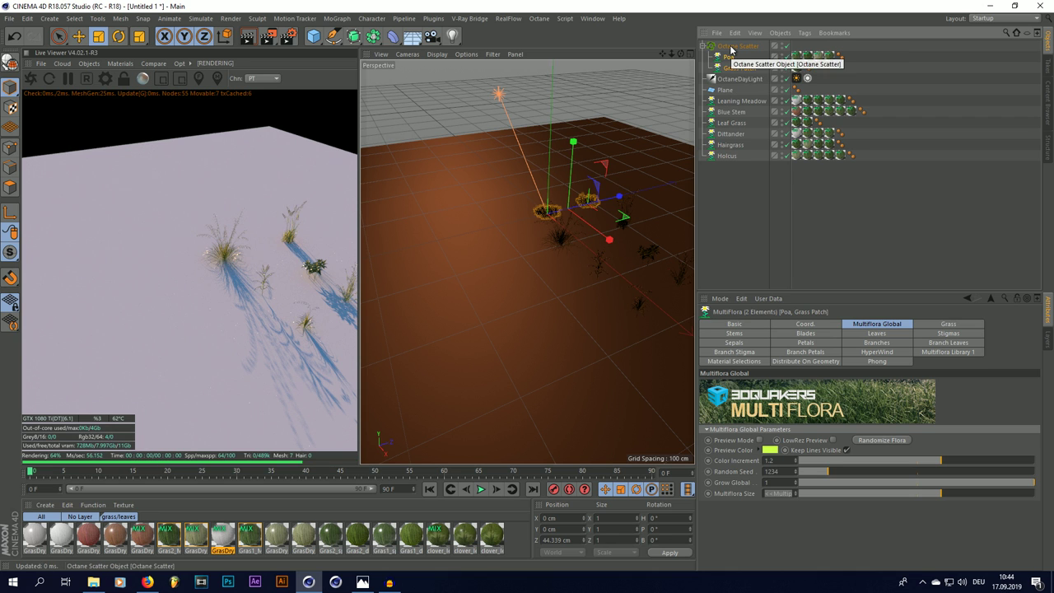
Assign the Plane as the Octane Scatter's surface, with distribution set to Surface and a count of 7848
{"action": "left_click", "coordinate": [736, 46]}
{"action": "left_click_drag", "start_coordinate": [725, 90], "coordinate": [766, 354]}
{"action": "left_click", "coordinate": [766, 349]}
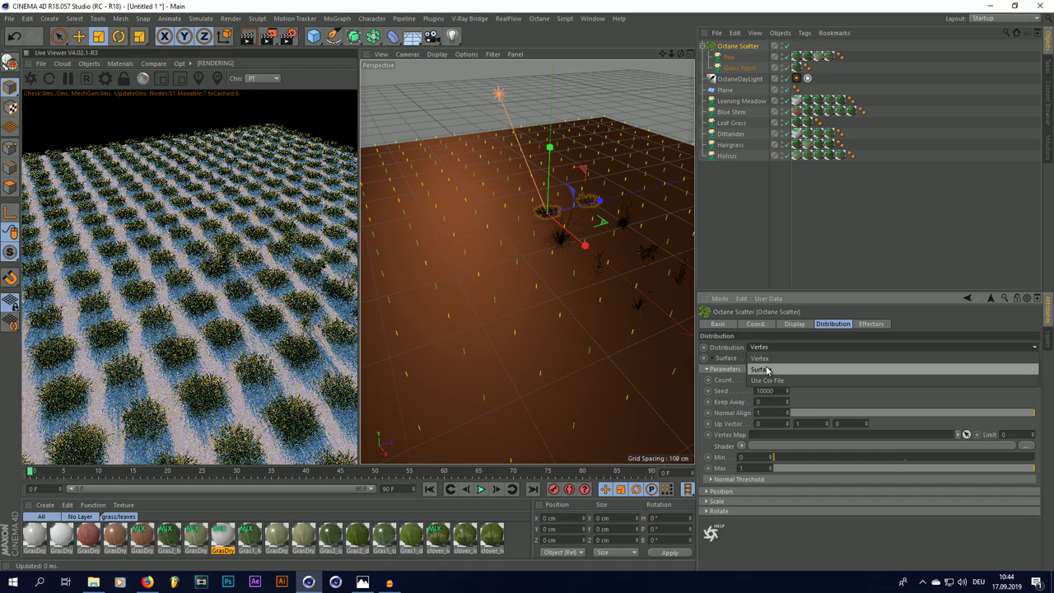
{"action": "left_click", "coordinate": [770, 372]}
{"action": "scroll", "coordinate": [568, 214], "scroll_direction": "down", "scroll_amount": 2}
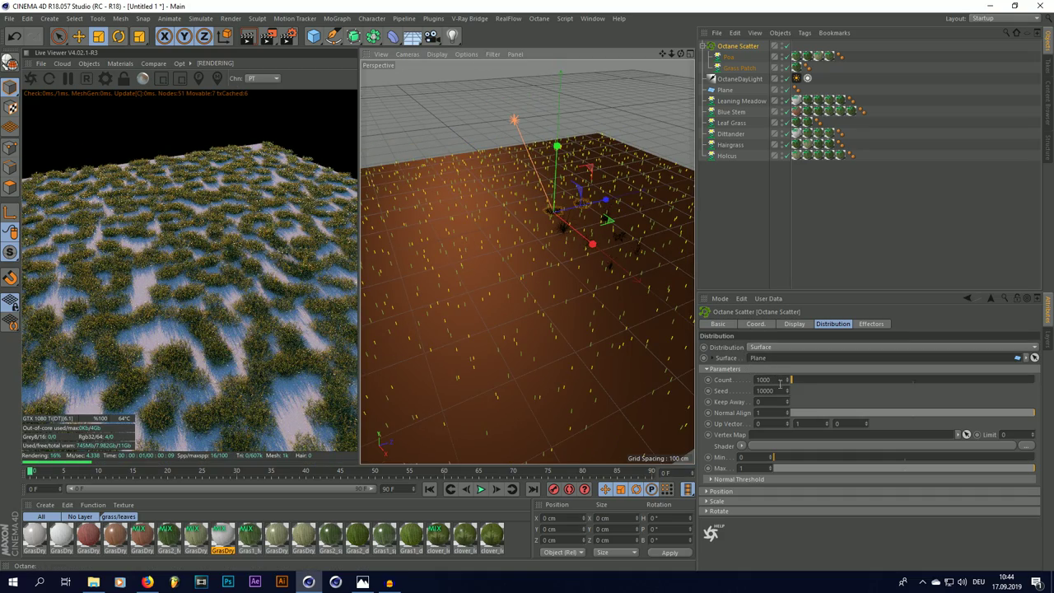
{"action": "left_click", "coordinate": [800, 379]}
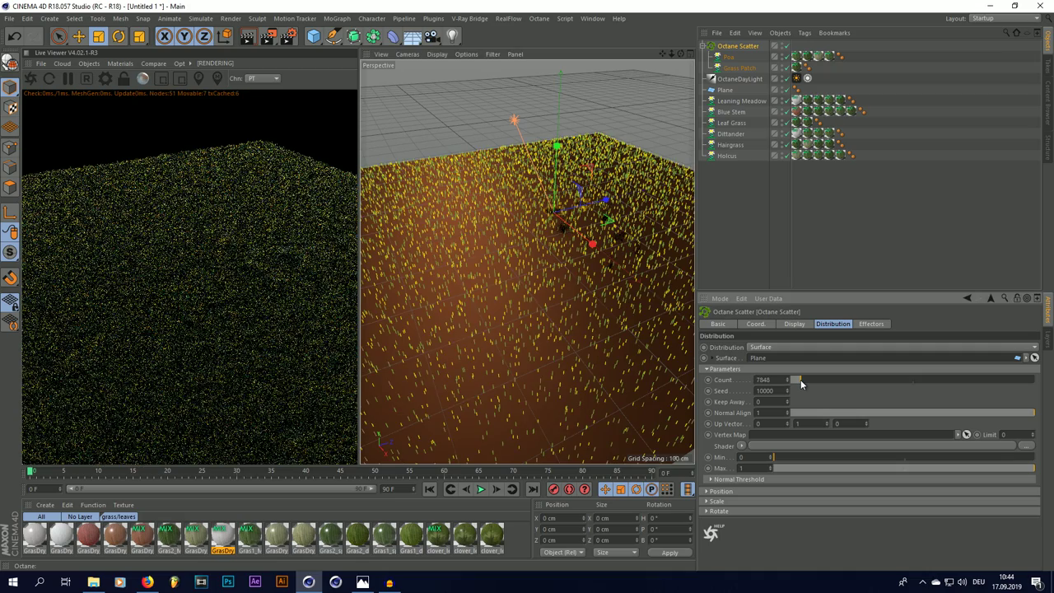
{"action": "left_click_drag", "start_coordinate": [681, 54], "coordinate": [706, 122]}
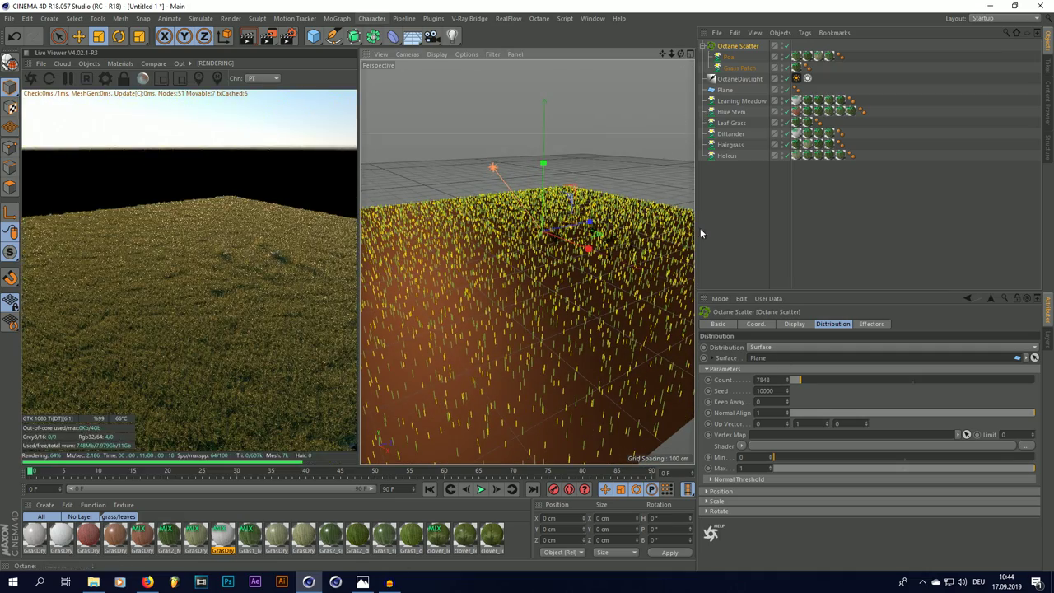
Add a Random effector and set its X, Y and Z position variation to 0 cm
{"action": "left_click", "coordinate": [338, 19]}
{"action": "mouse_move", "coordinate": [355, 35]}
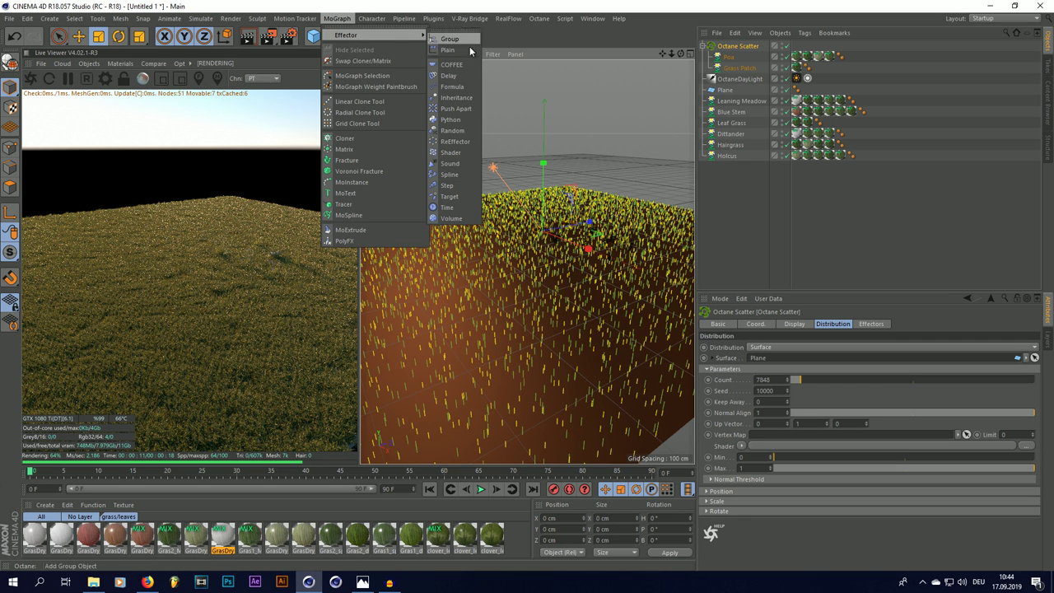
{"action": "left_click", "coordinate": [453, 131]}
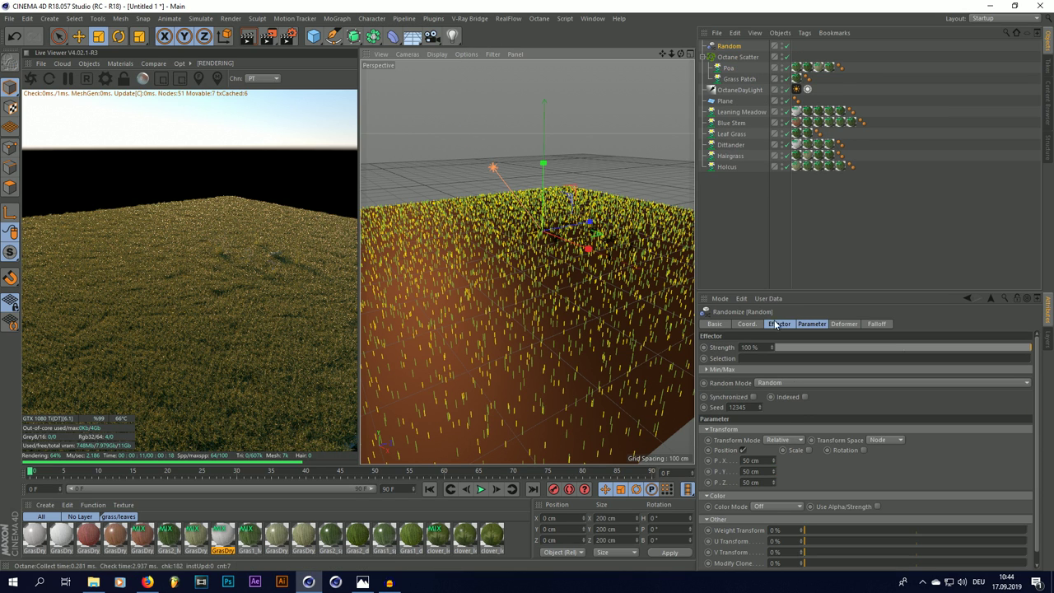
{"action": "double_click", "coordinate": [767, 462]}
{"action": "type", "text": "0"}
{"action": "key", "text": "Tab"}
{"action": "type", "text": "0"}
{"action": "key", "text": "Tab"}
{"action": "type", "text": "0"}
{"action": "key", "text": "Return"}
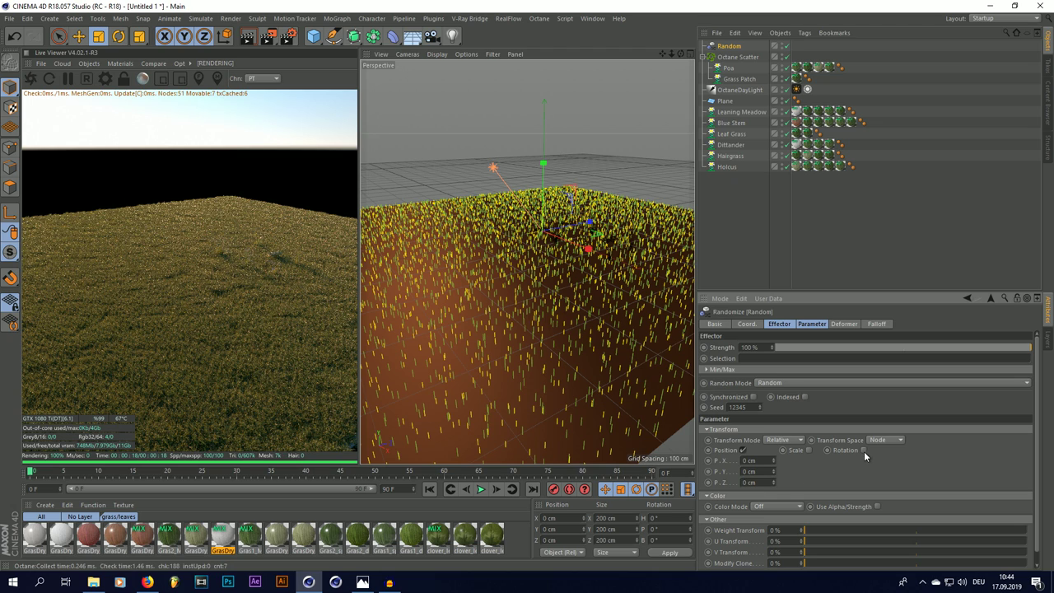
Enable rotation on the Random effector and set its heading variation to 360°
{"action": "left_click", "coordinate": [864, 451]}
{"action": "double_click", "coordinate": [868, 460]}
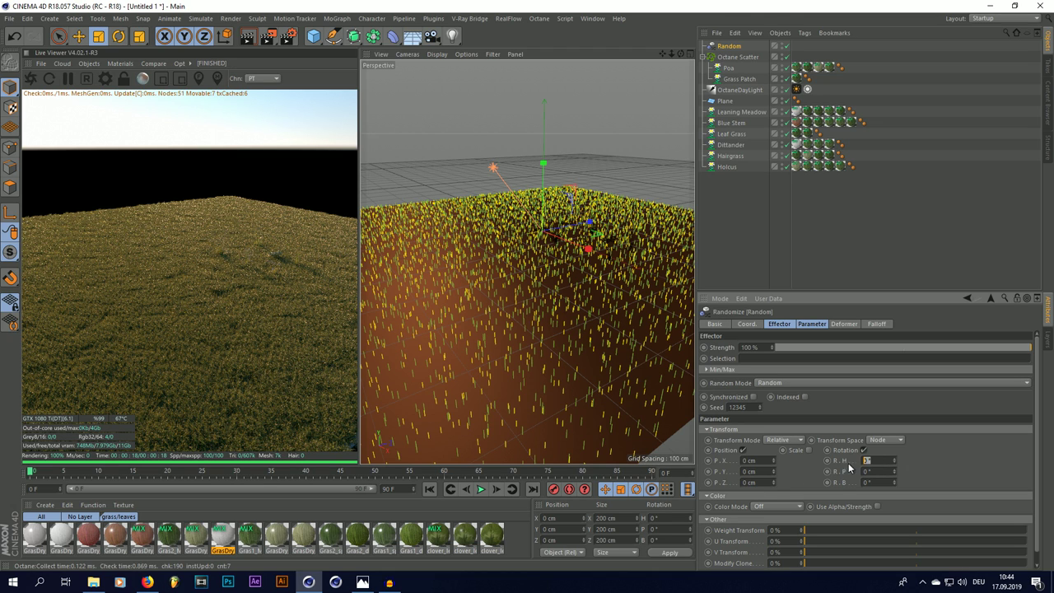
{"action": "type", "text": "0"}
{"action": "key", "text": "Return"}
{"action": "double_click", "coordinate": [868, 460]}
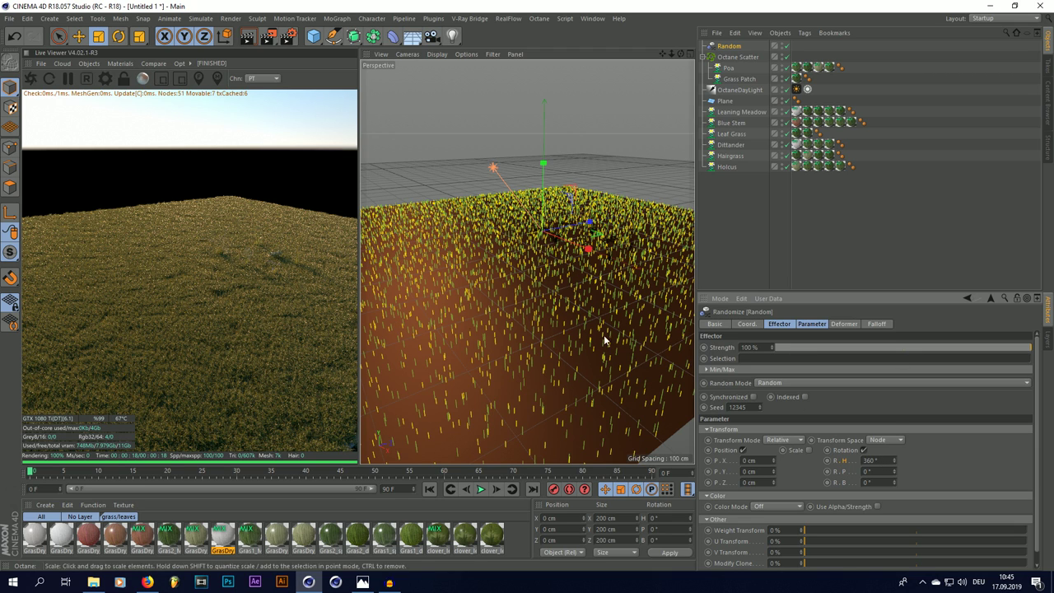
Assign the Random effector to the Octane Scatter's effectors and open the effector's settings
{"action": "left_click", "coordinate": [729, 58]}
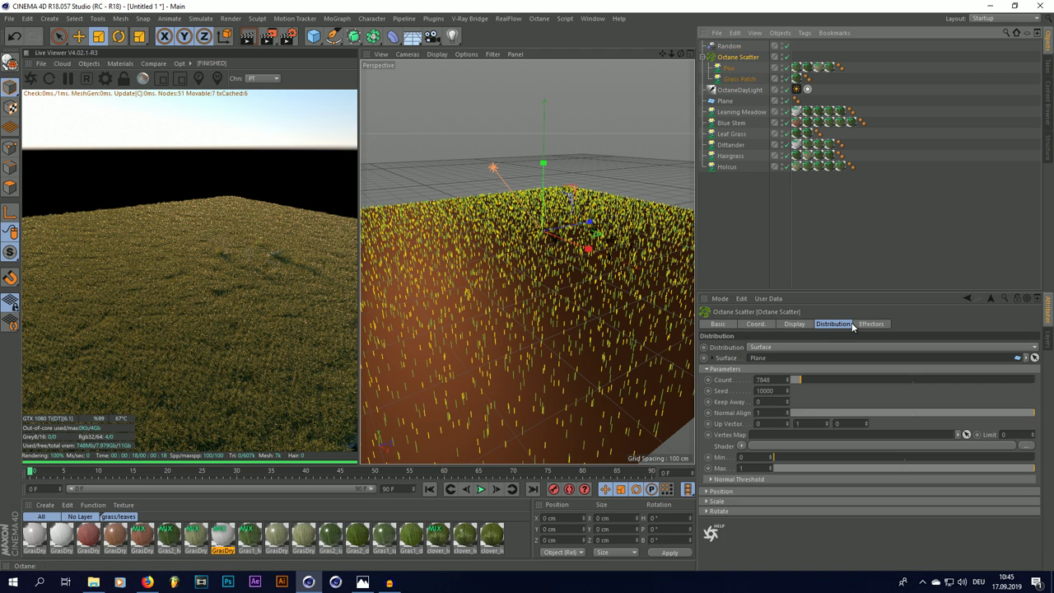
{"action": "left_click_drag", "start_coordinate": [726, 46], "coordinate": [753, 352]}
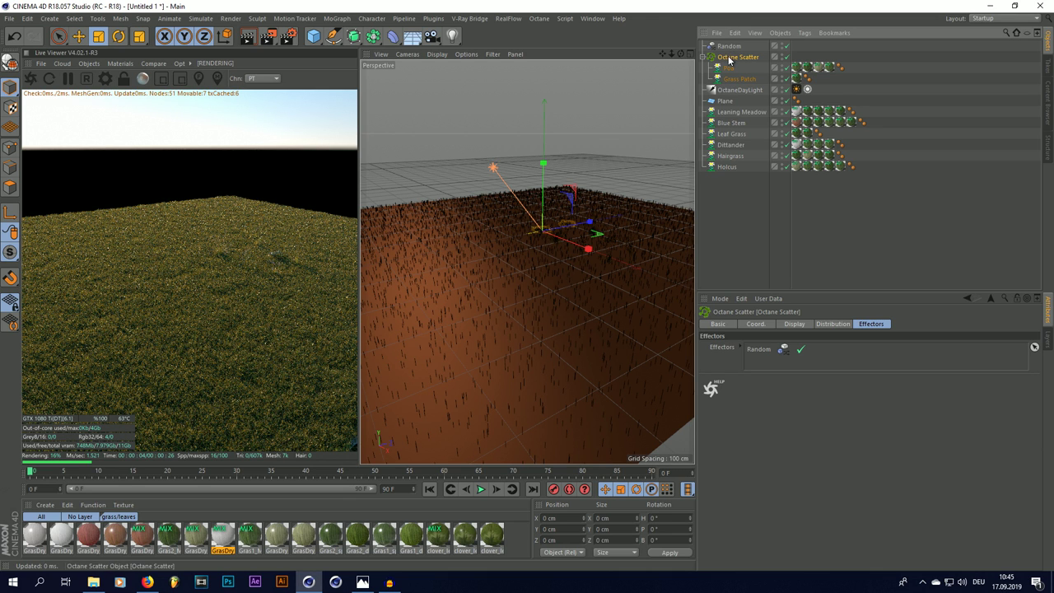
{"action": "double_click", "coordinate": [816, 349]}
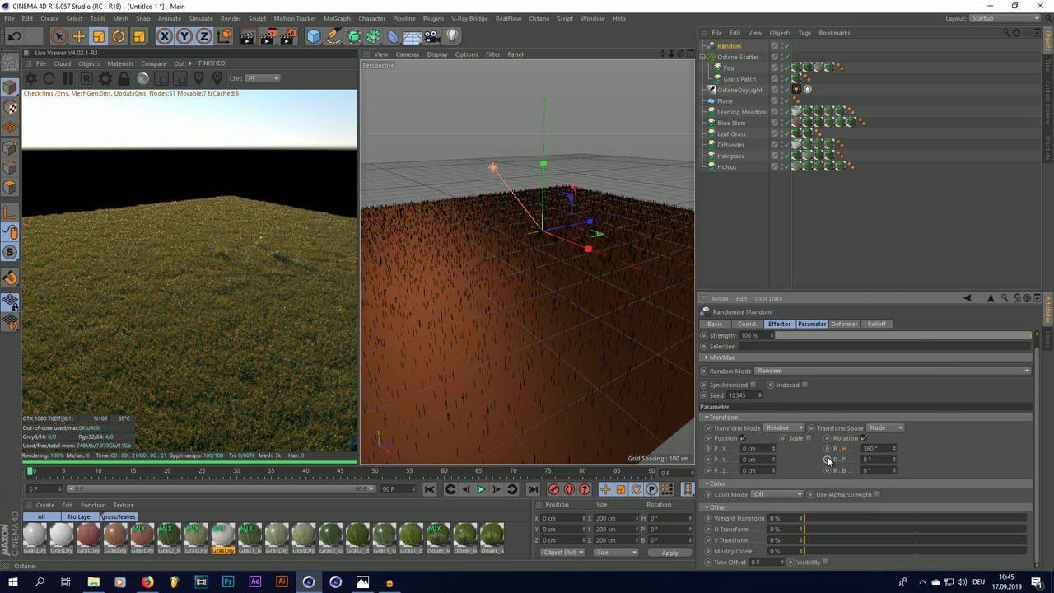
Load a Noise shader into the Octane Scatter's scale shader slot and open the noise settings
{"action": "left_click", "coordinate": [736, 57]}
{"action": "left_click", "coordinate": [830, 325]}
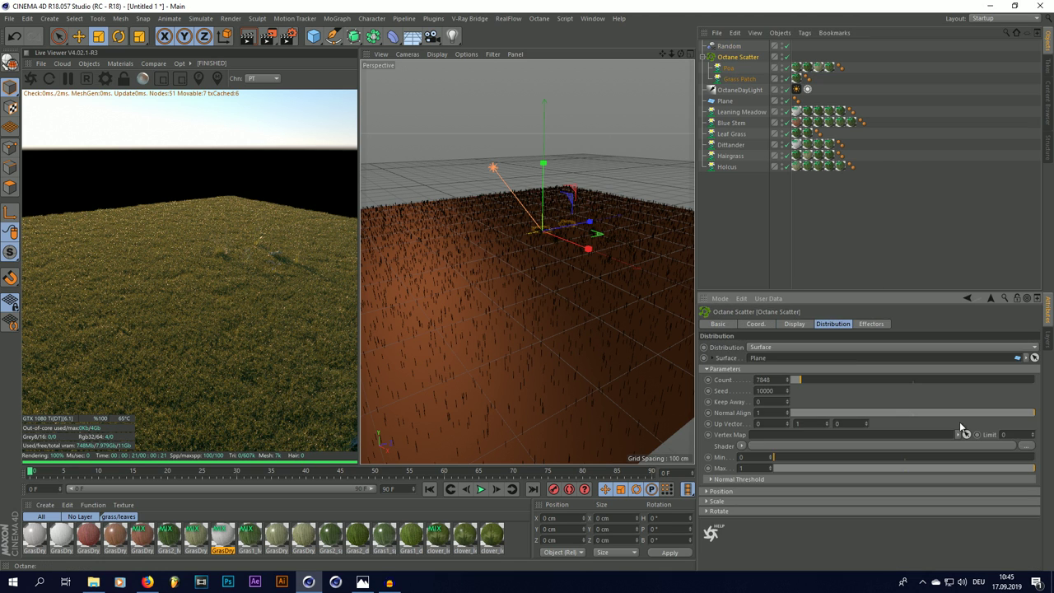
{"action": "left_click", "coordinate": [716, 502]}
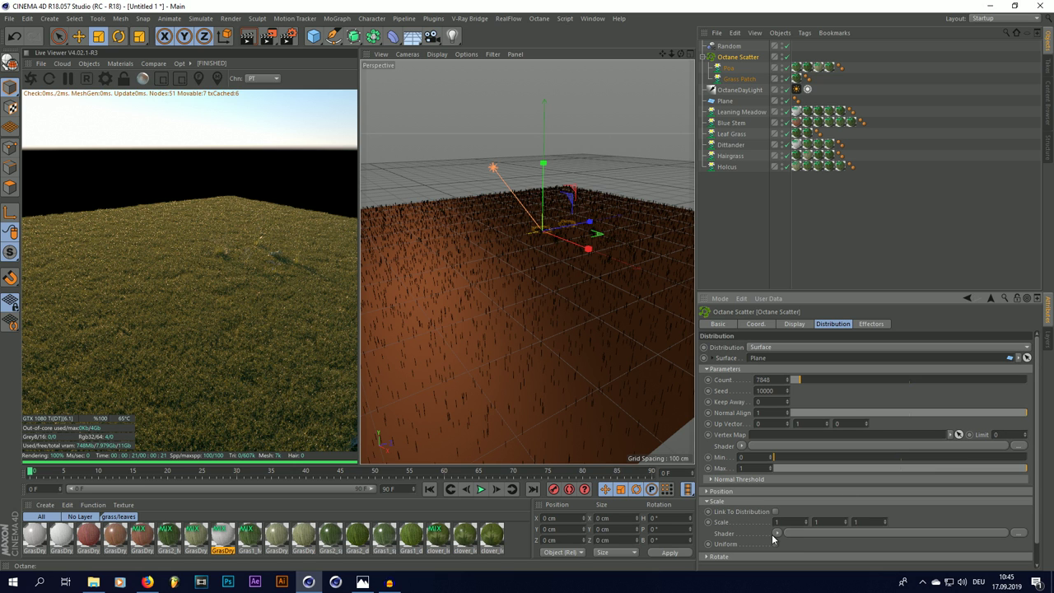
{"action": "left_click", "coordinate": [775, 535]}
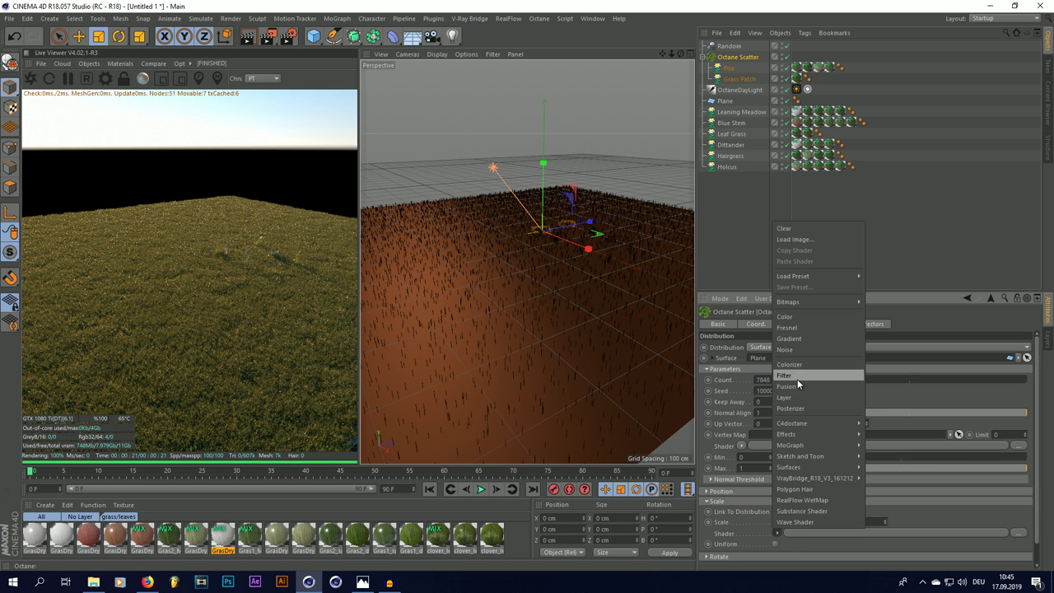
{"action": "left_click", "coordinate": [785, 349]}
{"action": "left_click", "coordinate": [815, 532]}
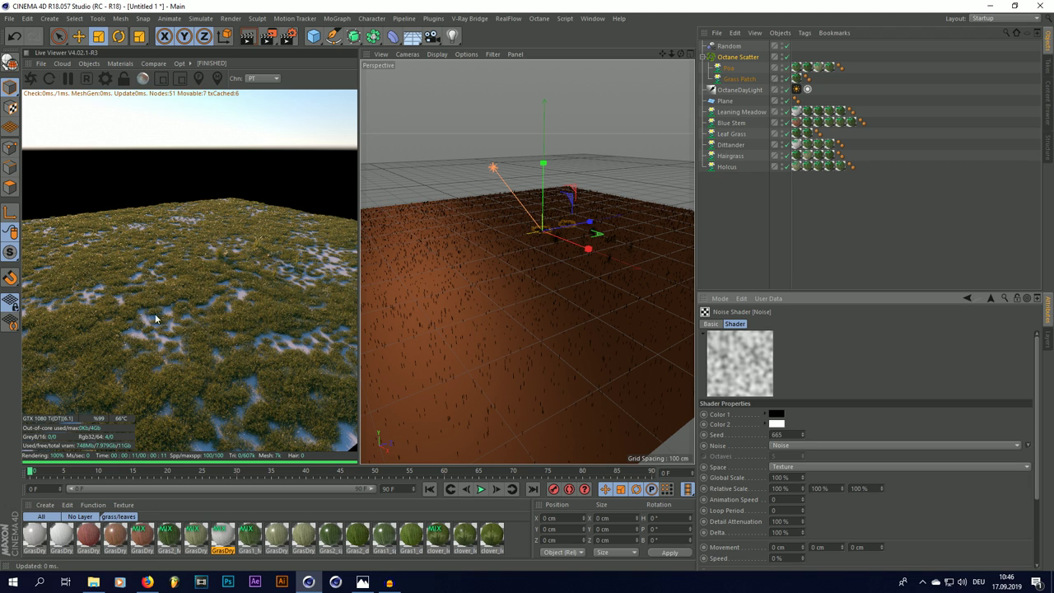
Change the scale noise's Color 1 to a neutral grey with 58% value
{"action": "left_click", "coordinate": [777, 415]}
{"action": "left_click", "coordinate": [809, 436]}
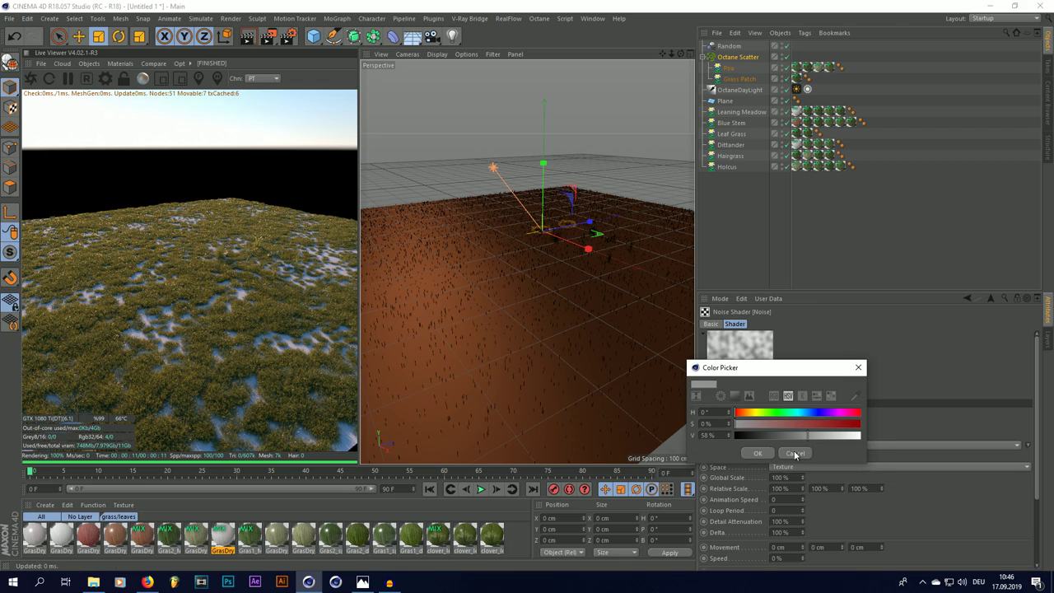
{"action": "left_click", "coordinate": [759, 453]}
{"action": "left_click_drag", "start_coordinate": [544, 329], "coordinate": [522, 275], "text": "alt"}
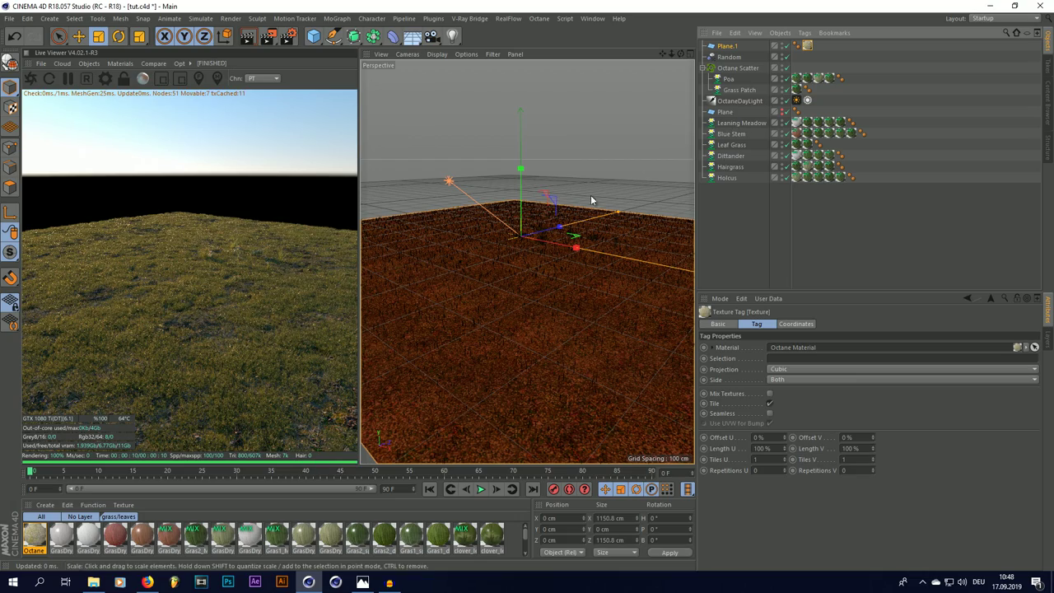
Compare the Holcus, Dittander, Hairgrass, Blue Stem and Leaning Meadow plants against the field to choose candidates for scattering
{"action": "scroll", "coordinate": [542, 231], "scroll_direction": "up", "scroll_amount": 3}
{"action": "left_click_drag", "start_coordinate": [542, 233], "coordinate": [517, 284], "text": "alt"}
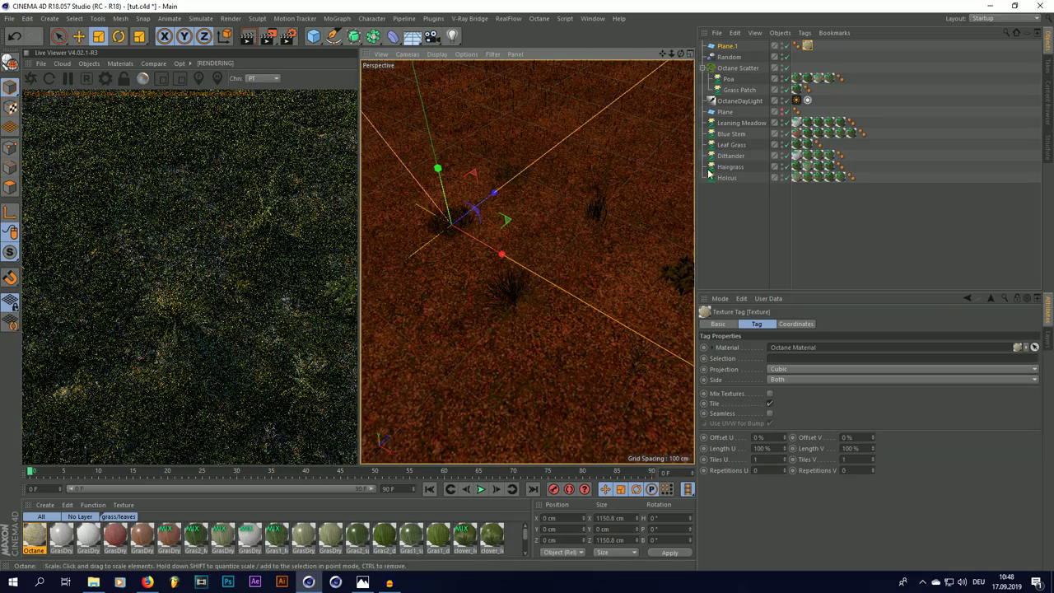
{"action": "left_click", "coordinate": [514, 292]}
{"action": "scroll", "coordinate": [426, 234], "scroll_direction": "down", "scroll_amount": 2}
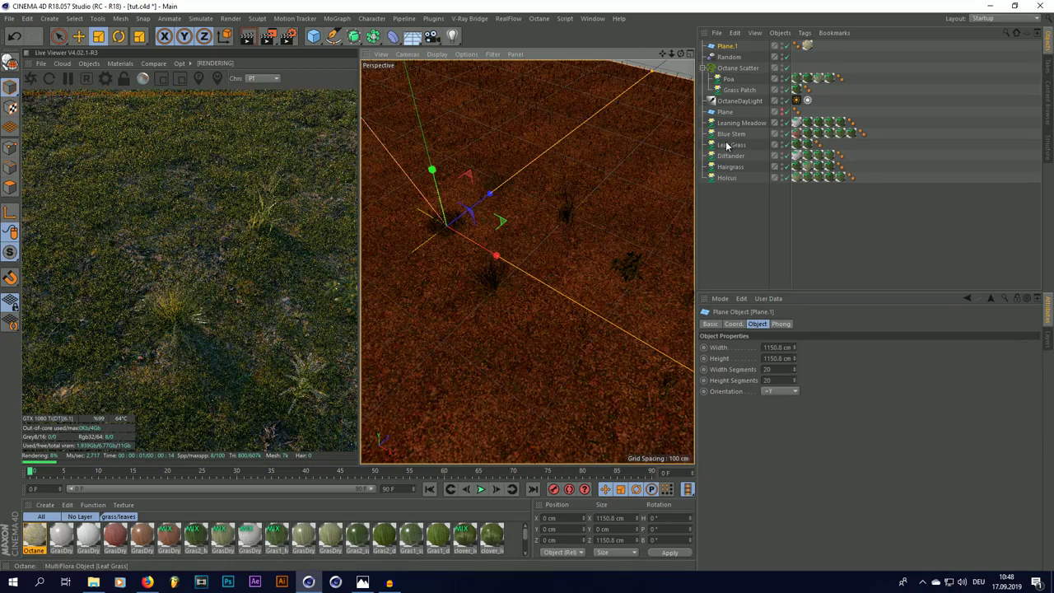
{"action": "left_click", "coordinate": [729, 178]}
{"action": "left_click", "coordinate": [731, 155], "text": "shift"}
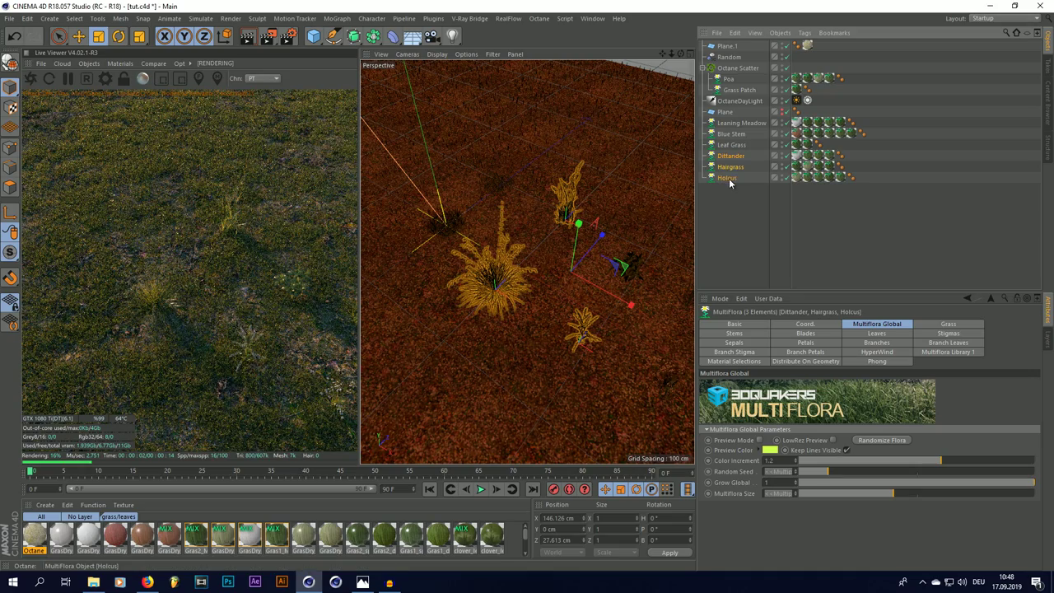
{"action": "left_click", "coordinate": [729, 179]}
{"action": "left_click", "coordinate": [730, 158], "text": "ctrl"}
{"action": "scroll", "coordinate": [501, 159], "scroll_direction": "down", "scroll_amount": 2}
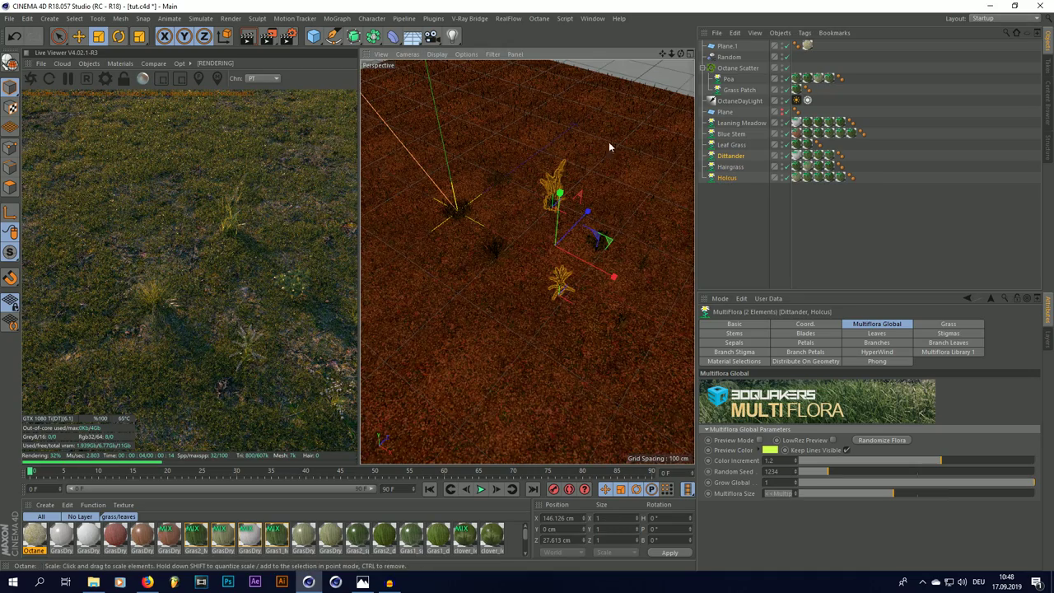
{"action": "left_click_drag", "start_coordinate": [679, 53], "coordinate": [671, 28]}
{"action": "left_click", "coordinate": [728, 134], "text": "ctrl"}
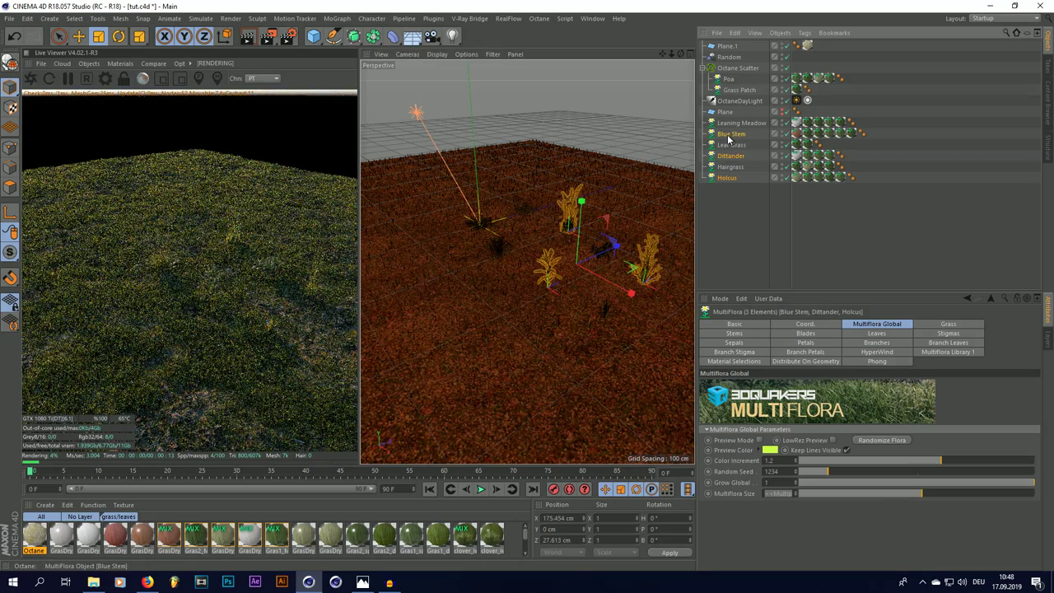
{"action": "left_click", "coordinate": [728, 134], "text": "ctrl"}
{"action": "left_click", "coordinate": [730, 123], "text": "ctrl"}
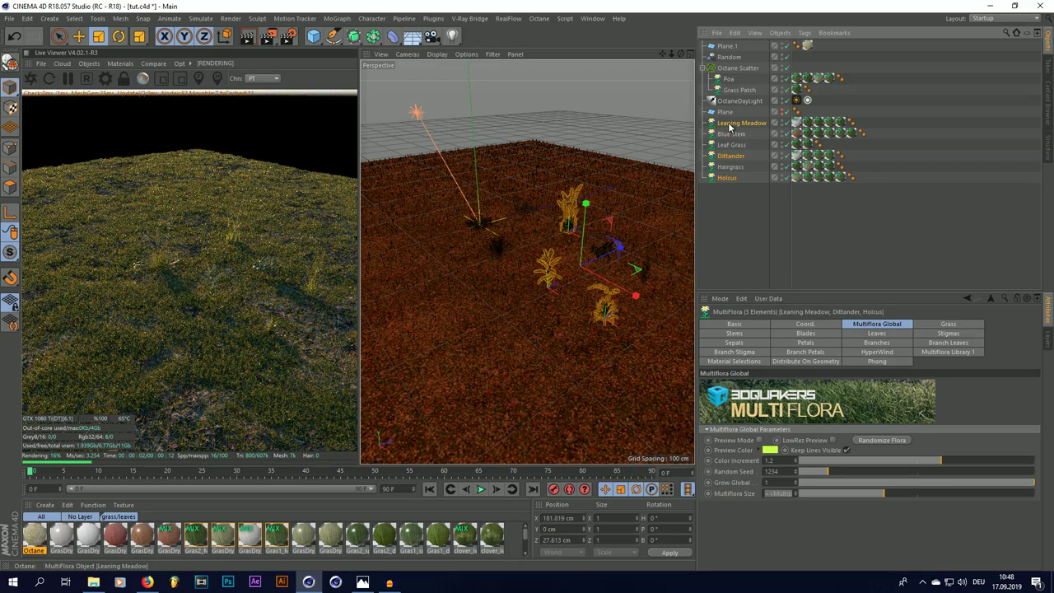
{"action": "left_click_drag", "start_coordinate": [593, 247], "coordinate": [638, 252], "text": "alt"}
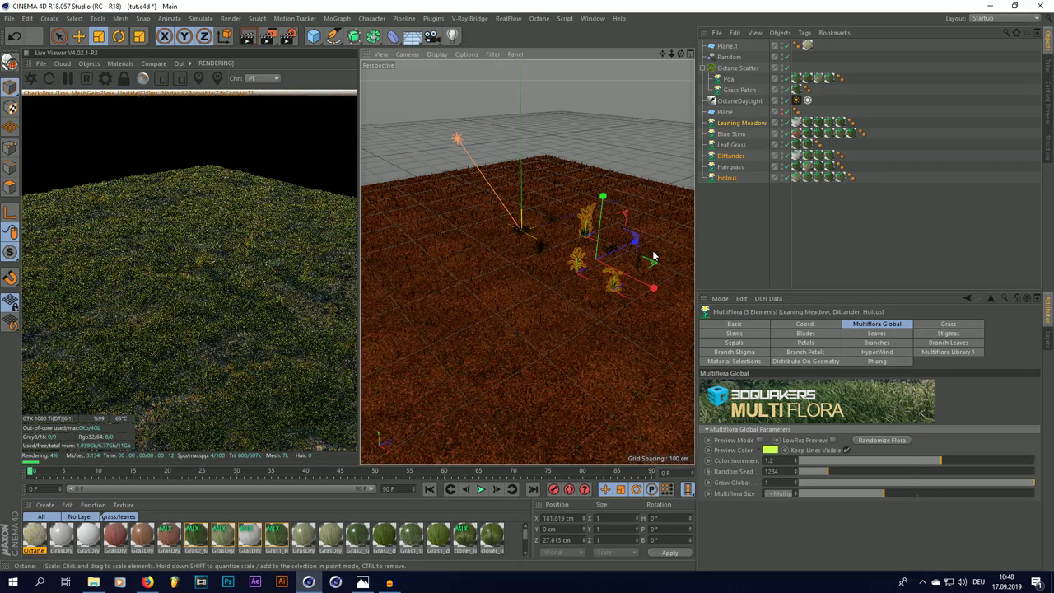
Add a second Octane Scatter object and make Leaning Meadow, Dittander and Holcus its children
{"action": "left_click", "coordinate": [430, 18]}
{"action": "mouse_move", "coordinate": [609, 50]}
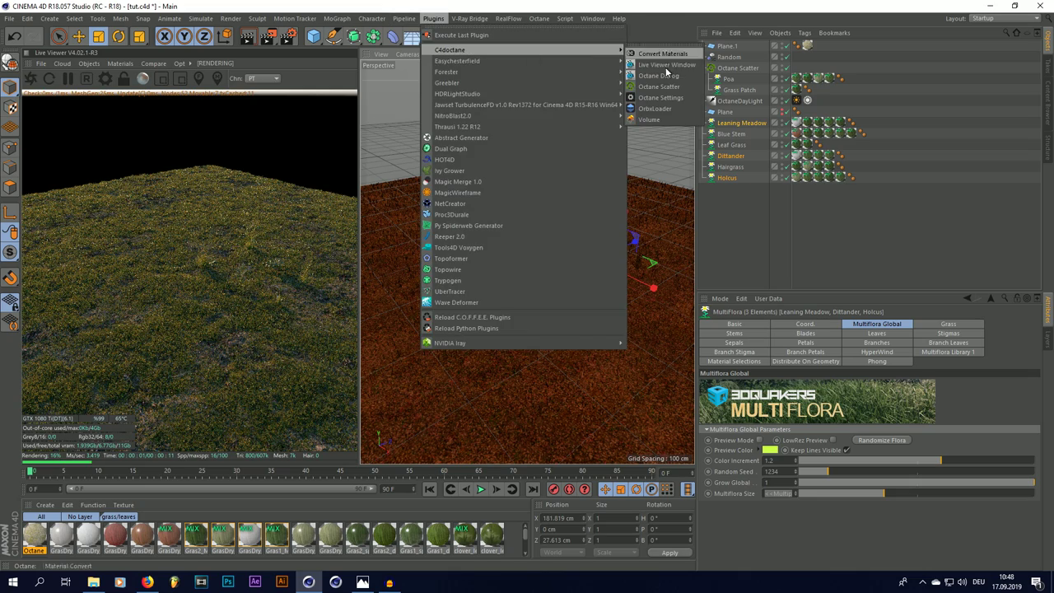
{"action": "left_click", "coordinate": [657, 90]}
{"action": "left_click", "coordinate": [723, 190]}
{"action": "left_click", "coordinate": [728, 169], "text": "ctrl"}
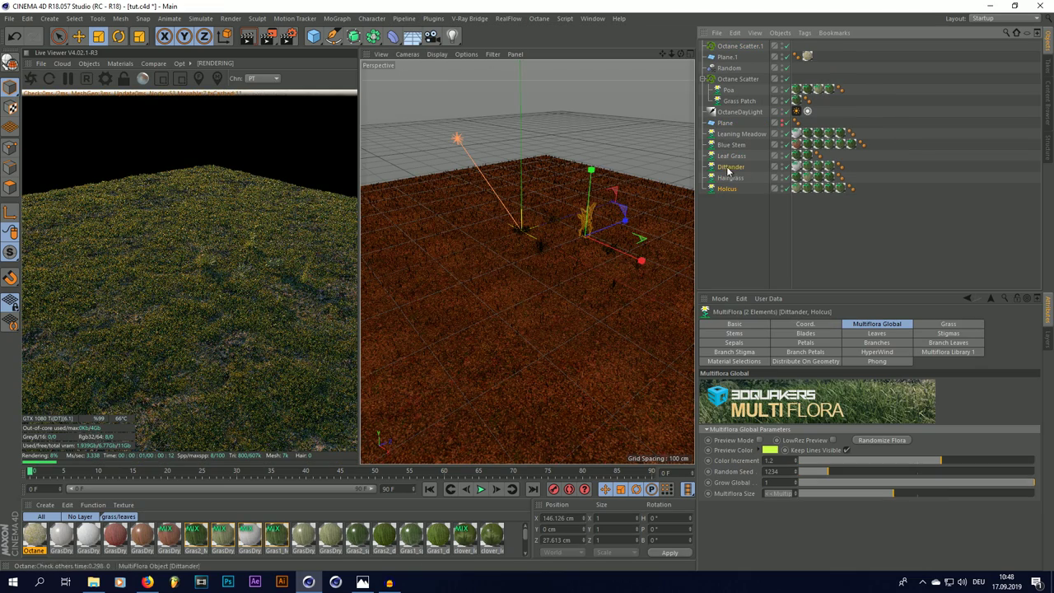
{"action": "left_click", "coordinate": [727, 148], "text": "ctrl"}
{"action": "left_click", "coordinate": [727, 146], "text": "ctrl"}
{"action": "left_click", "coordinate": [726, 137], "text": "ctrl"}
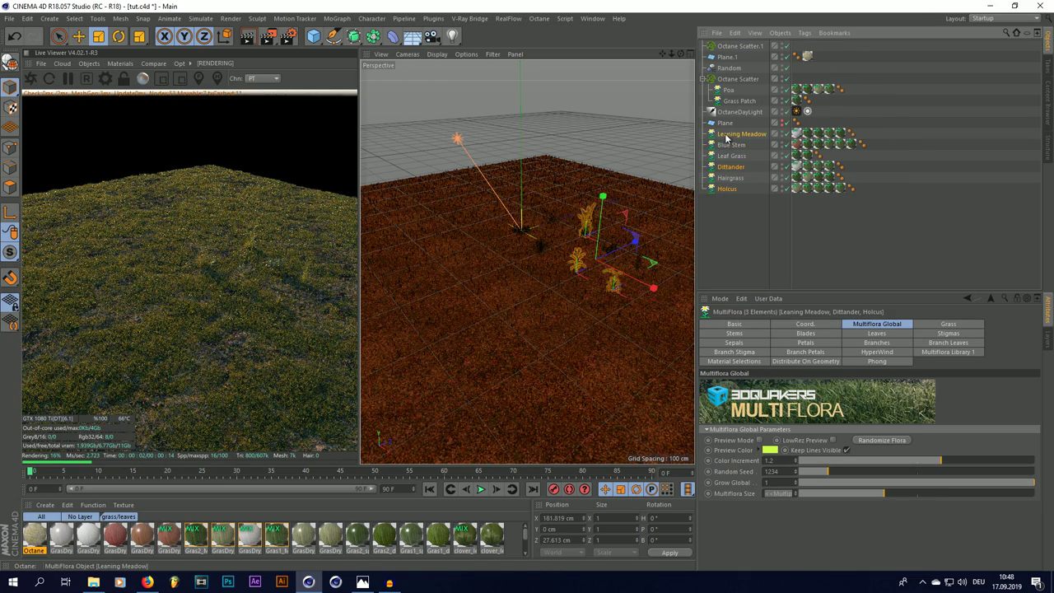
{"action": "left_click_drag", "start_coordinate": [729, 137], "coordinate": [726, 50]}
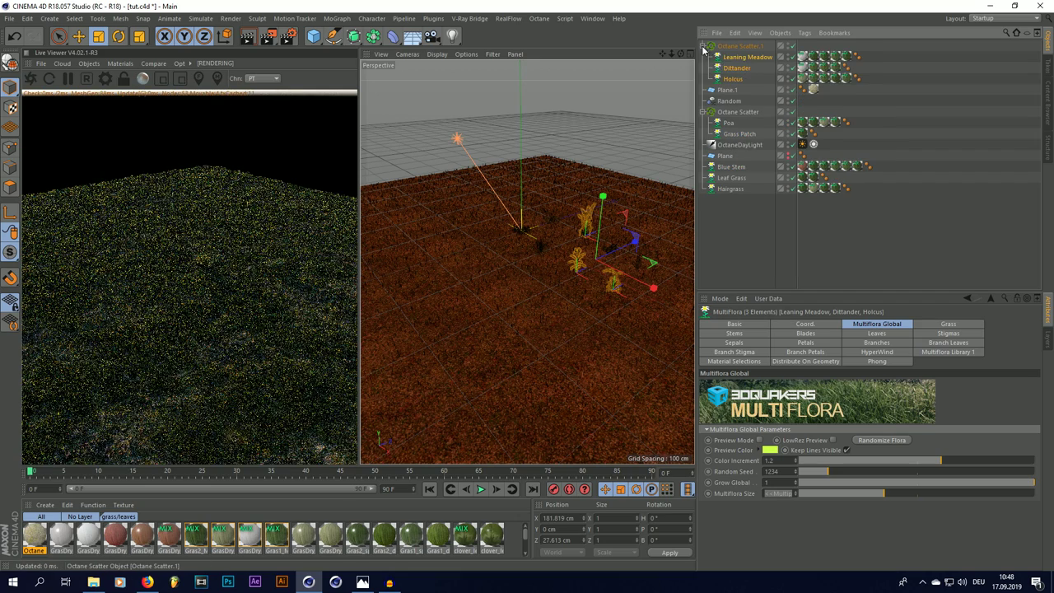
Distribute the new Octane Scatter by Surface over the Plane object with a count of 5324
{"action": "left_click", "coordinate": [729, 47]}
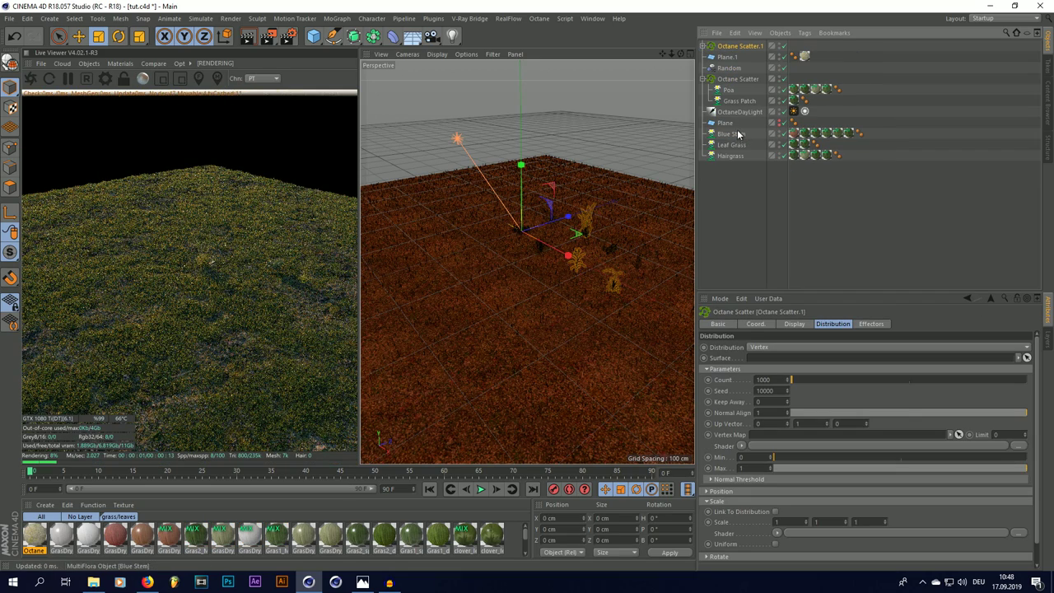
{"action": "left_click", "coordinate": [765, 348]}
{"action": "left_click", "coordinate": [761, 369]}
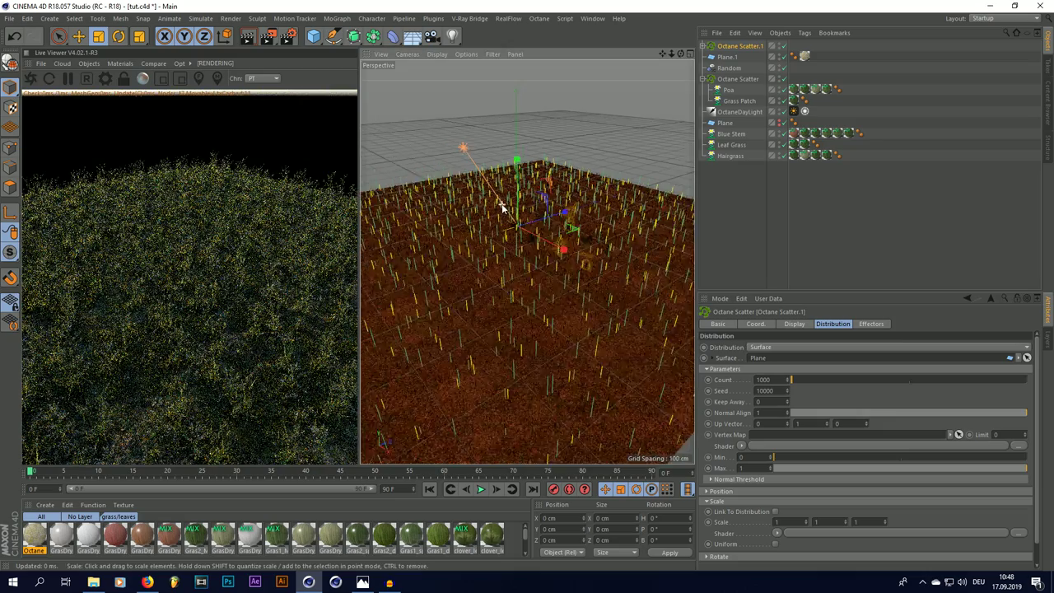
{"action": "scroll", "coordinate": [507, 210], "scroll_direction": "down", "scroll_amount": 3}
{"action": "left_click_drag", "start_coordinate": [681, 54], "coordinate": [690, 47]}
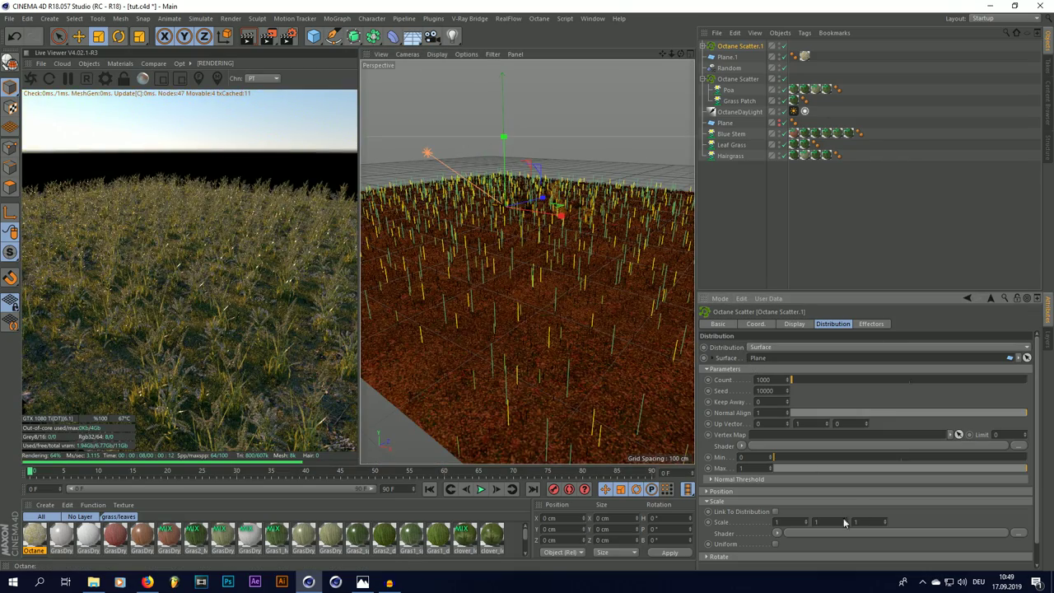
{"action": "left_click", "coordinate": [796, 380]}
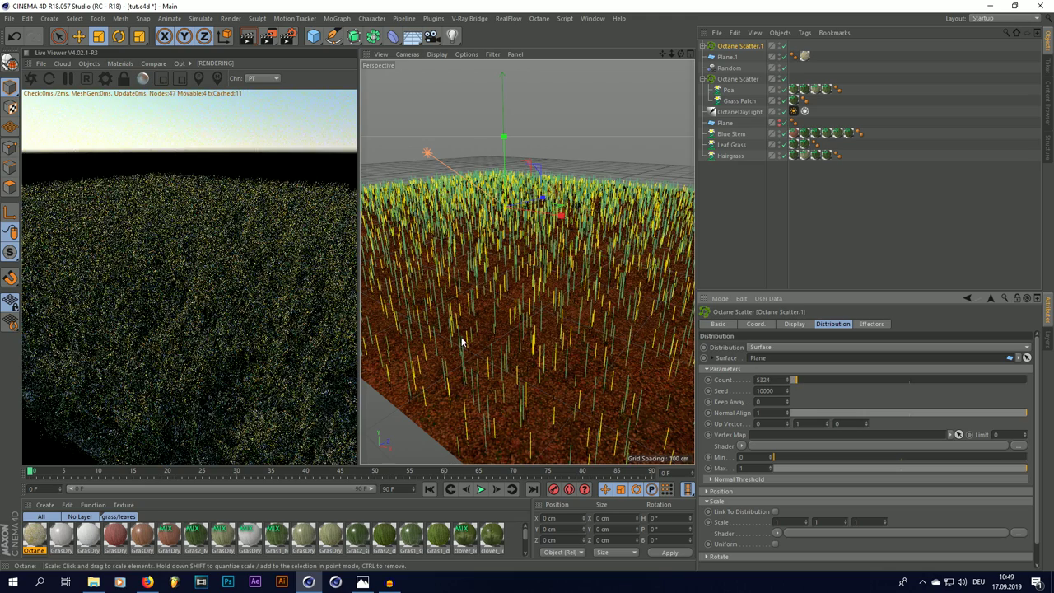
{"action": "scroll", "coordinate": [462, 340], "scroll_direction": "down", "scroll_amount": 2}
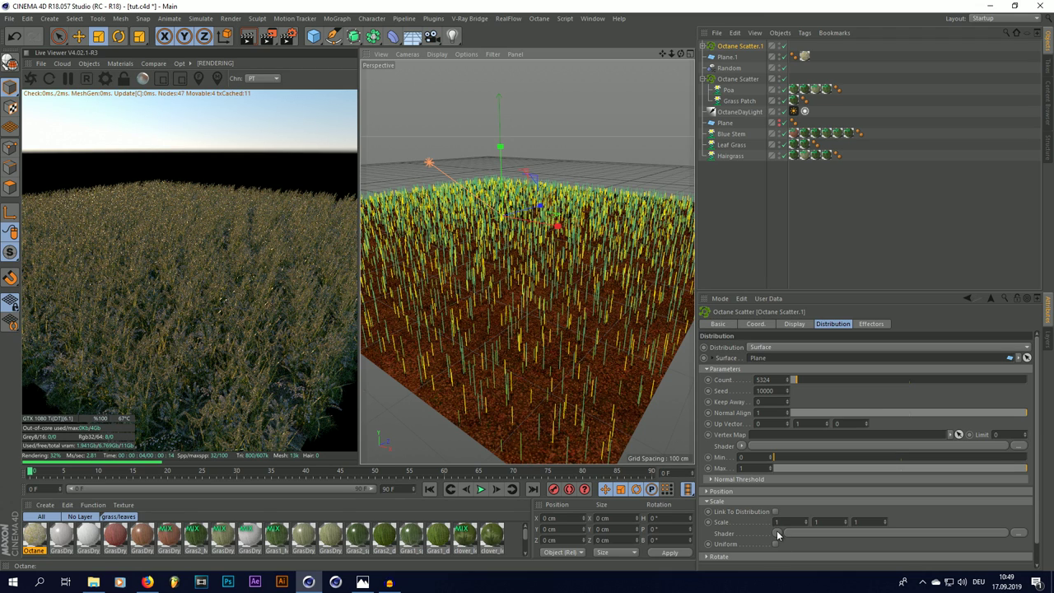
Load a Noise shader into the second scatter's scale shader slot and open the noise settings
{"action": "left_click", "coordinate": [777, 534]}
{"action": "left_click", "coordinate": [793, 356]}
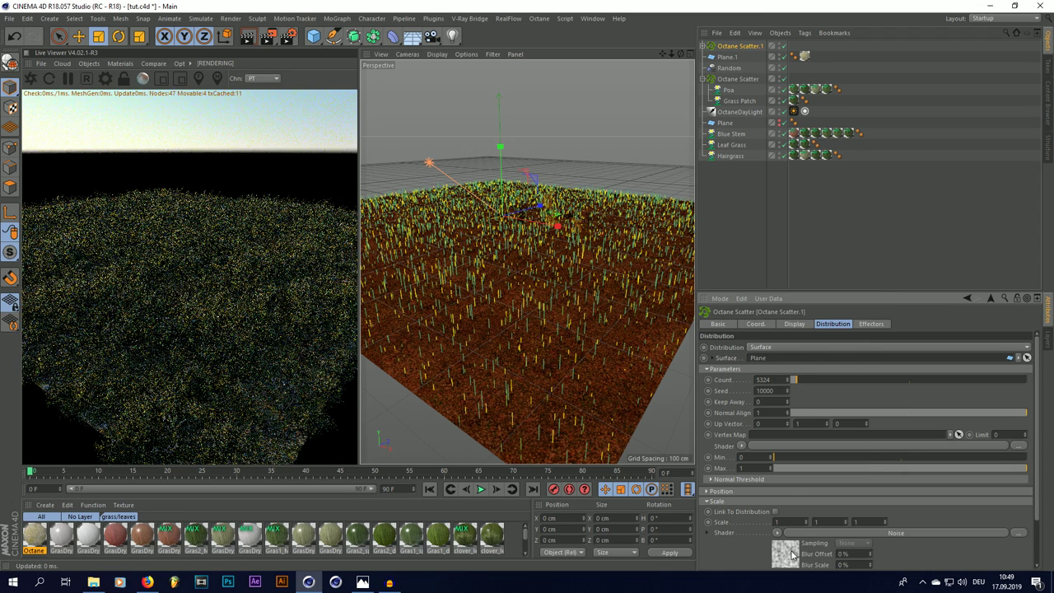
{"action": "left_click", "coordinate": [785, 553]}
Sharpen the noise by setting its Low Clip to 42% and High Clip to 60%
{"action": "left_click_drag", "start_coordinate": [1037, 402], "coordinate": [1048, 477]}
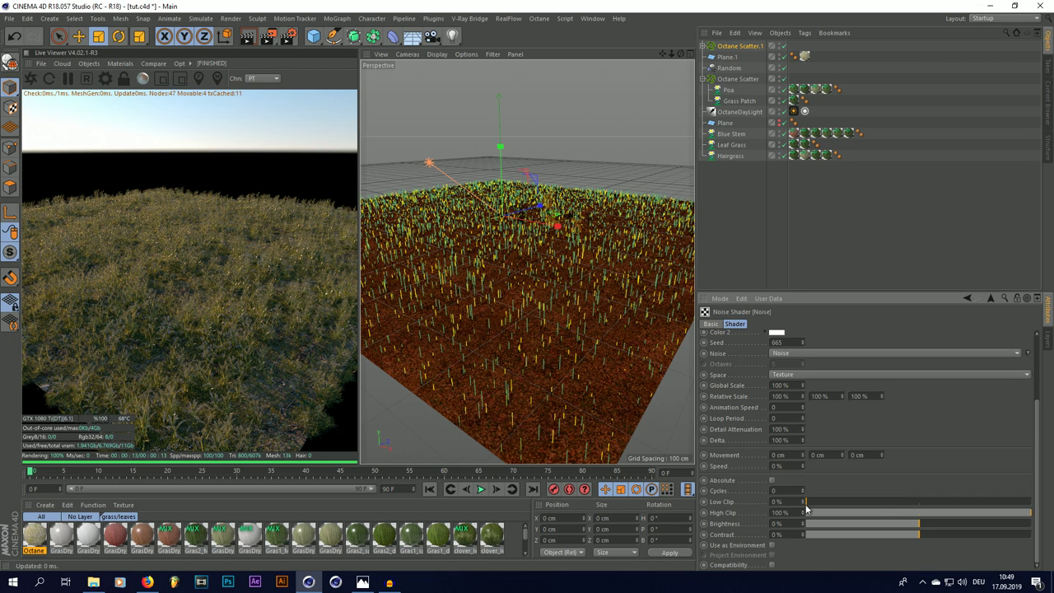
{"action": "left_click_drag", "start_coordinate": [867, 501], "coordinate": [901, 500]}
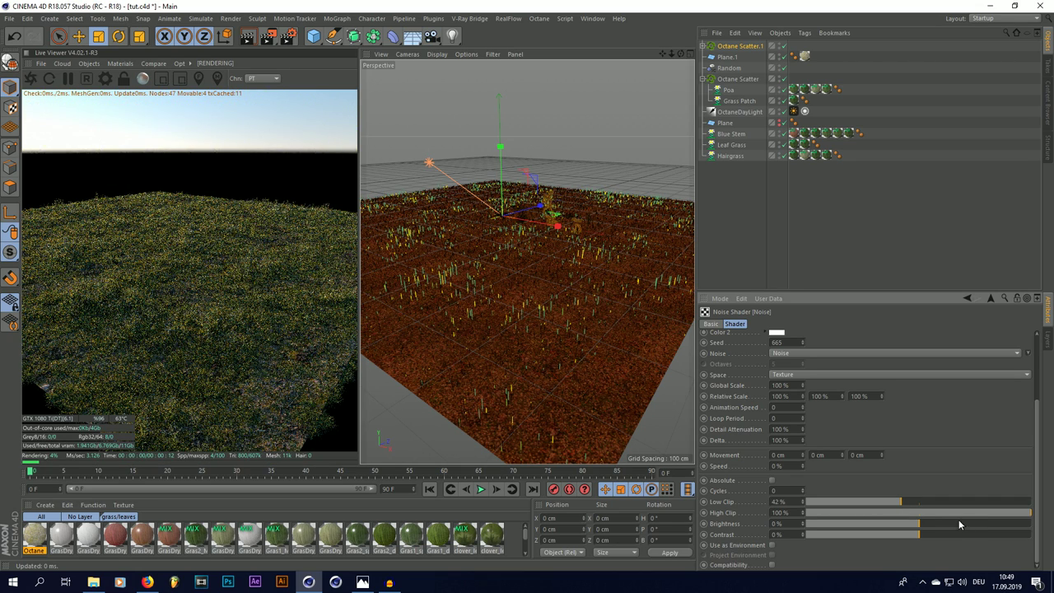
{"action": "left_click", "coordinate": [943, 513]}
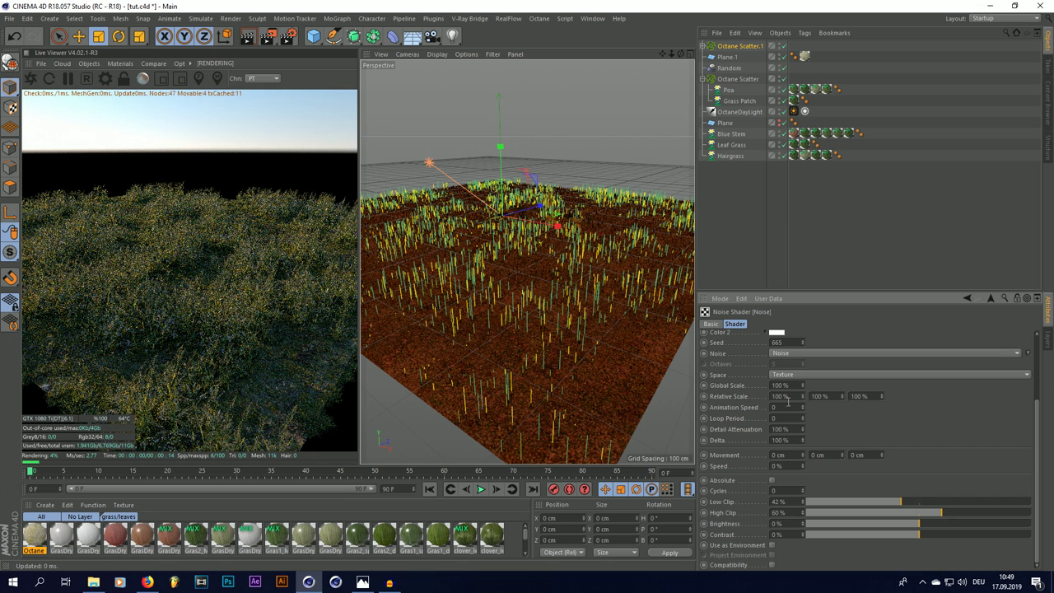
Set the scale noise's Global Scale to 250% and check the larger plant clusters from another angle
{"action": "scroll", "coordinate": [1035, 448], "scroll_direction": "up", "scroll_amount": 3}
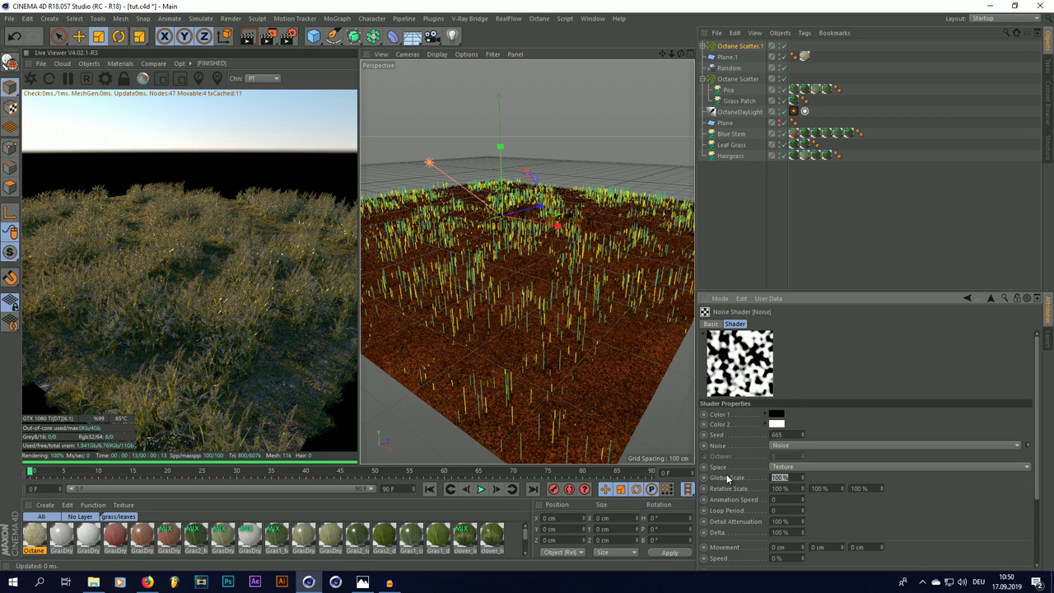
{"action": "type", "text": "250"}
{"action": "key", "text": "Return"}
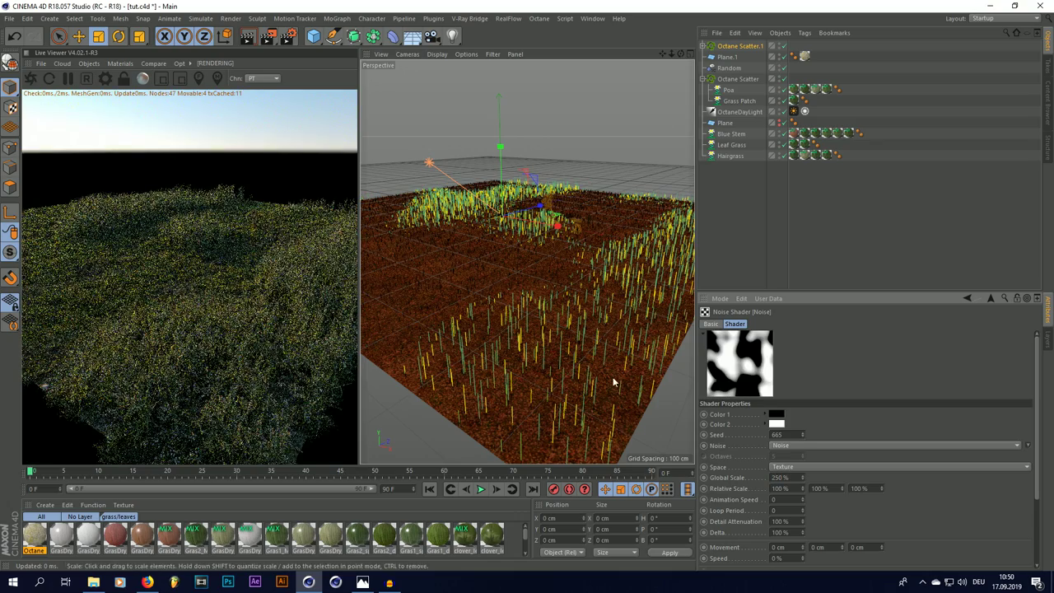
{"action": "left_click_drag", "start_coordinate": [611, 242], "coordinate": [528, 261], "text": "alt"}
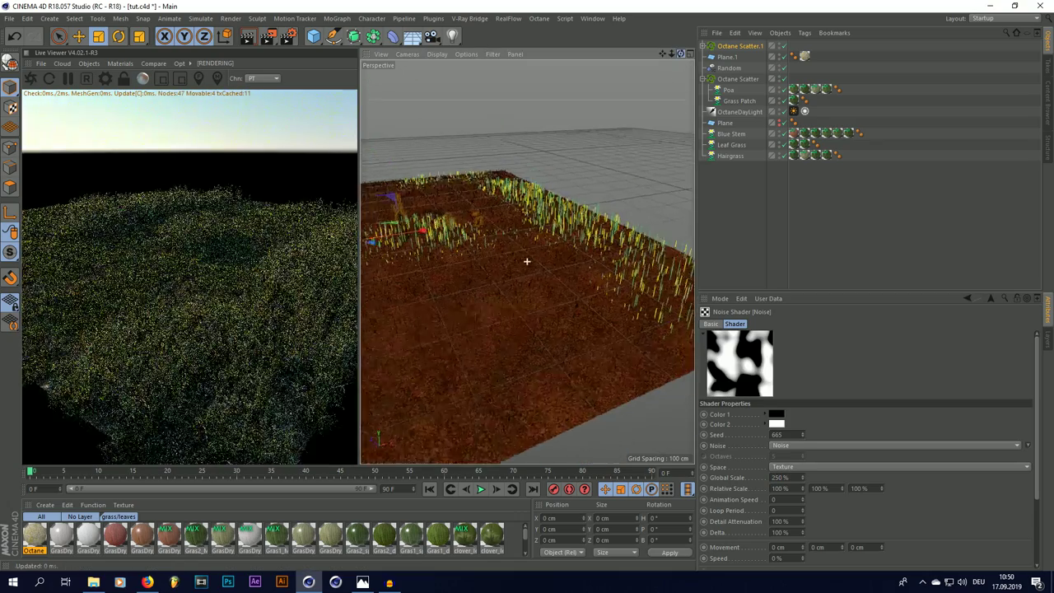
{"action": "middle_click_drag", "start_coordinate": [611, 244], "coordinate": [650, 245], "text": "alt"}
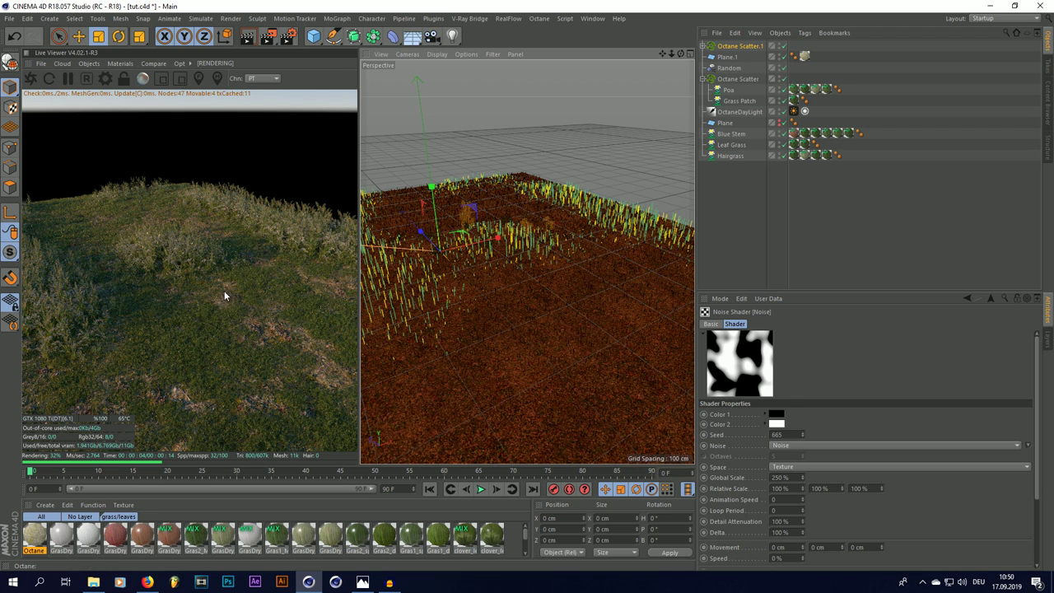
Reduce the second Octane Scatter's count to 2546
{"action": "left_click", "coordinate": [737, 47]}
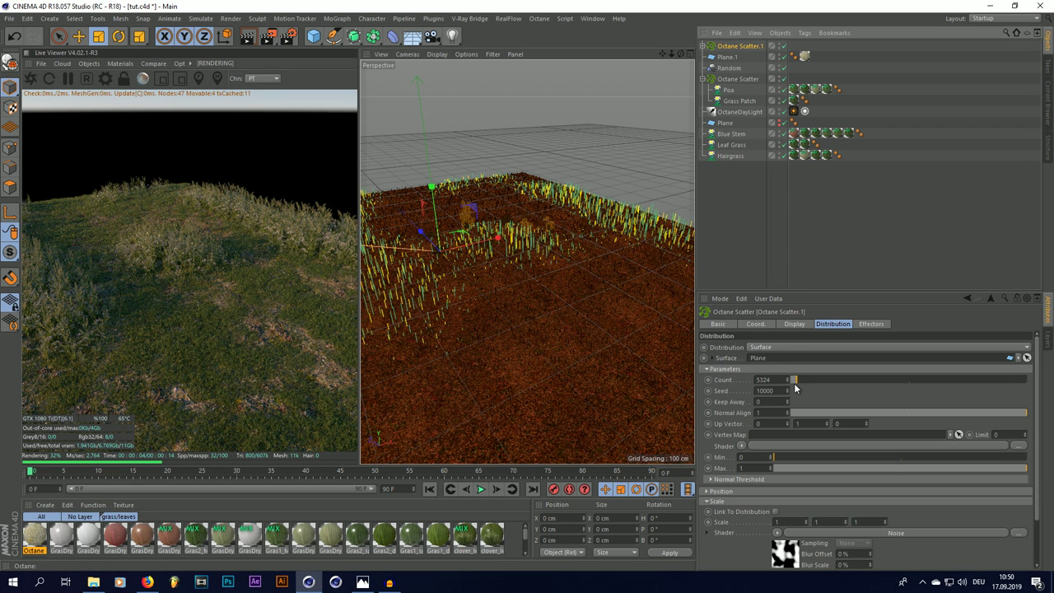
{"action": "left_click", "coordinate": [794, 382]}
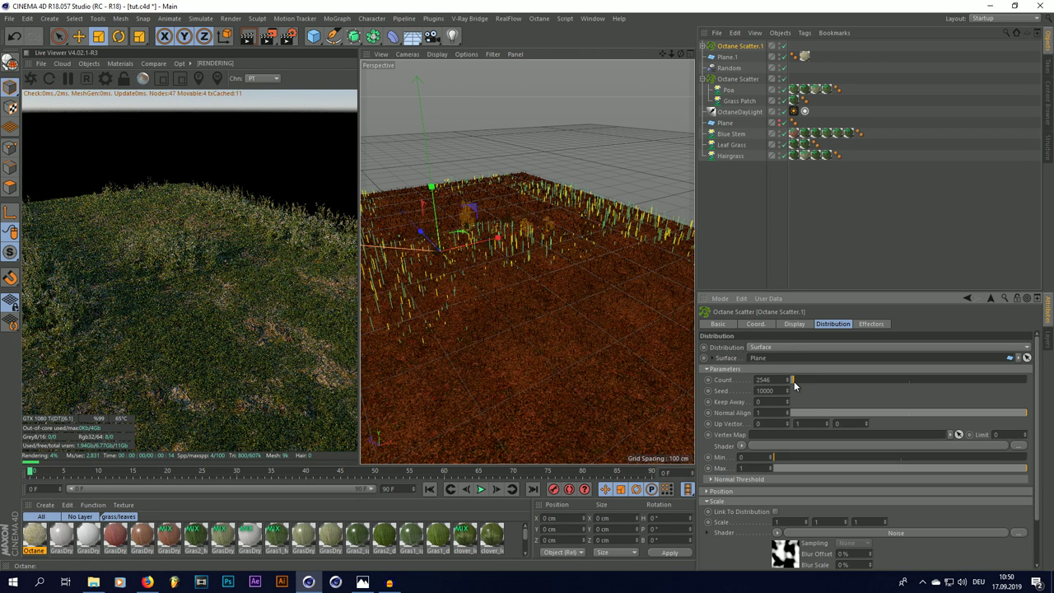
{"action": "left_click_drag", "start_coordinate": [682, 54], "coordinate": [595, 62]}
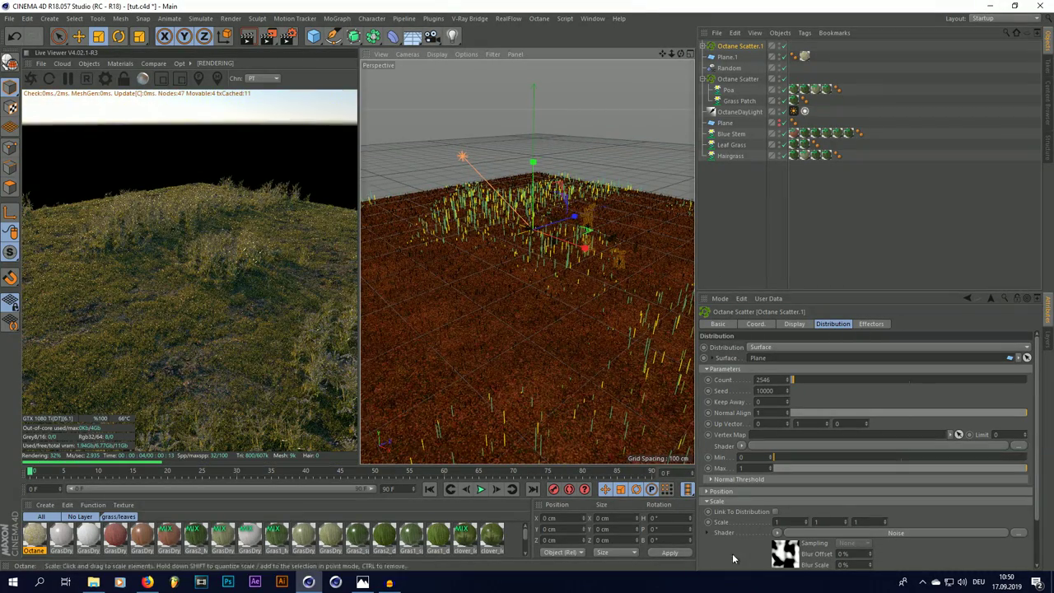
Set the second scatter's scale noise to a Global Scale of 200% and a seed of 664
{"action": "left_click", "coordinate": [785, 553]}
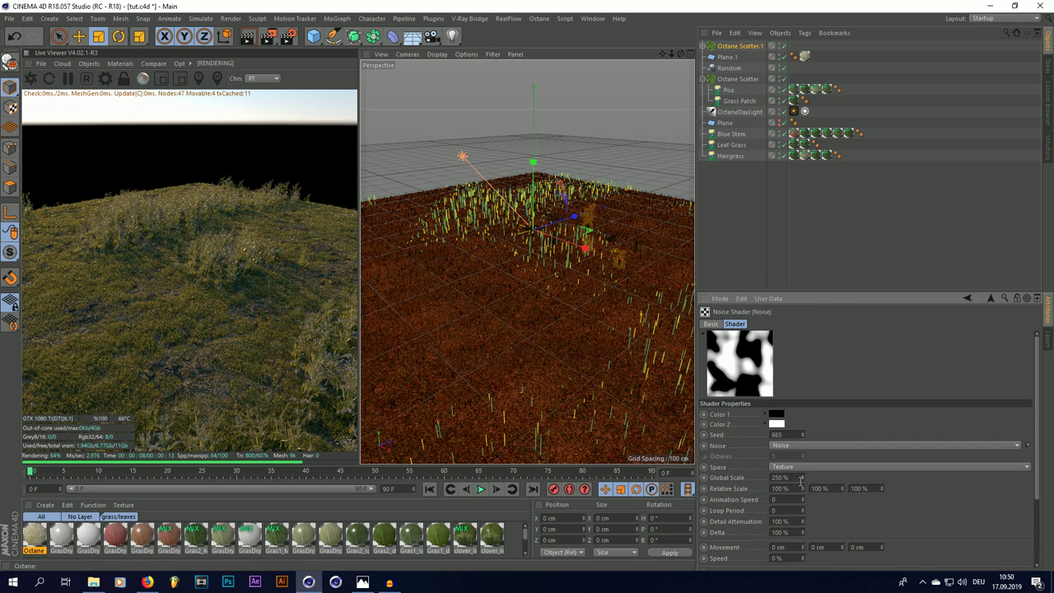
{"action": "type", "text": "200"}
{"action": "key", "text": "Return"}
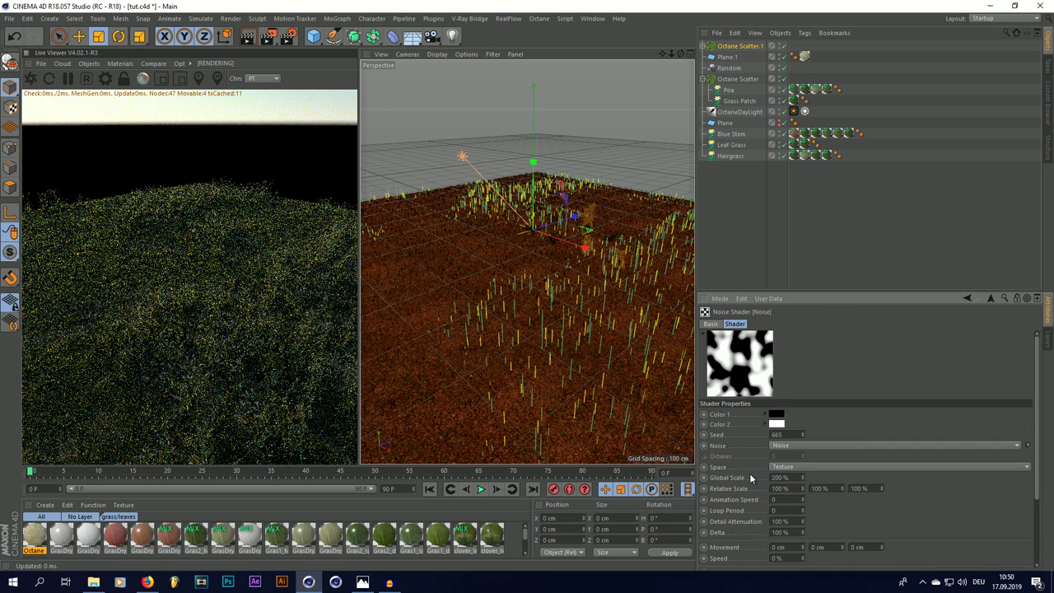
{"action": "left_click", "coordinate": [804, 436]}
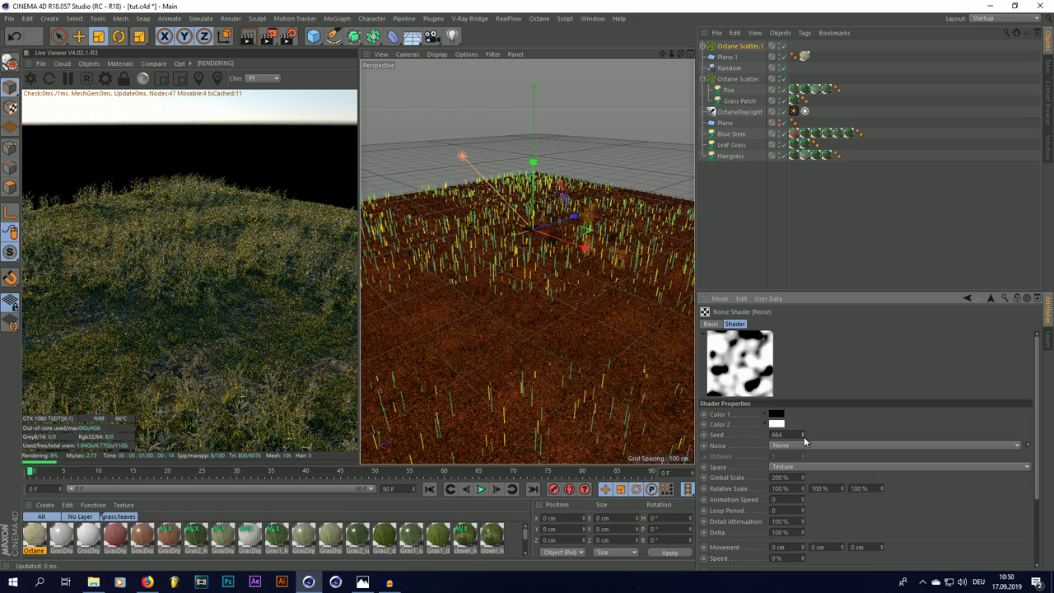
{"action": "left_click_drag", "start_coordinate": [681, 54], "coordinate": [681, 54]}
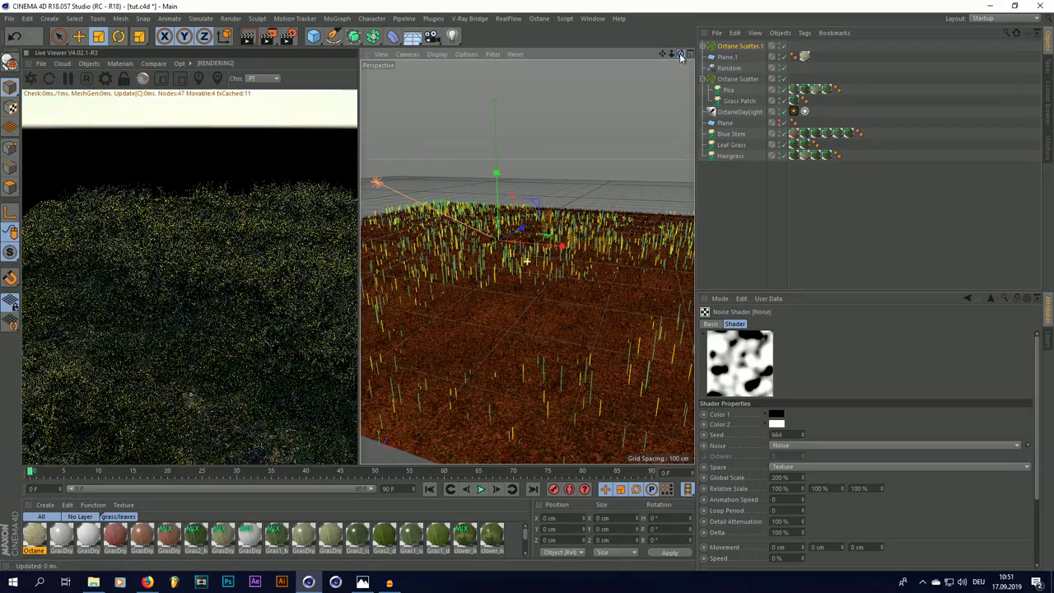
Set the Multiflora Size of the Grass Patch plant to 1.5
{"action": "left_click", "coordinate": [729, 89]}
{"action": "left_click", "coordinate": [738, 100], "text": "ctrl"}
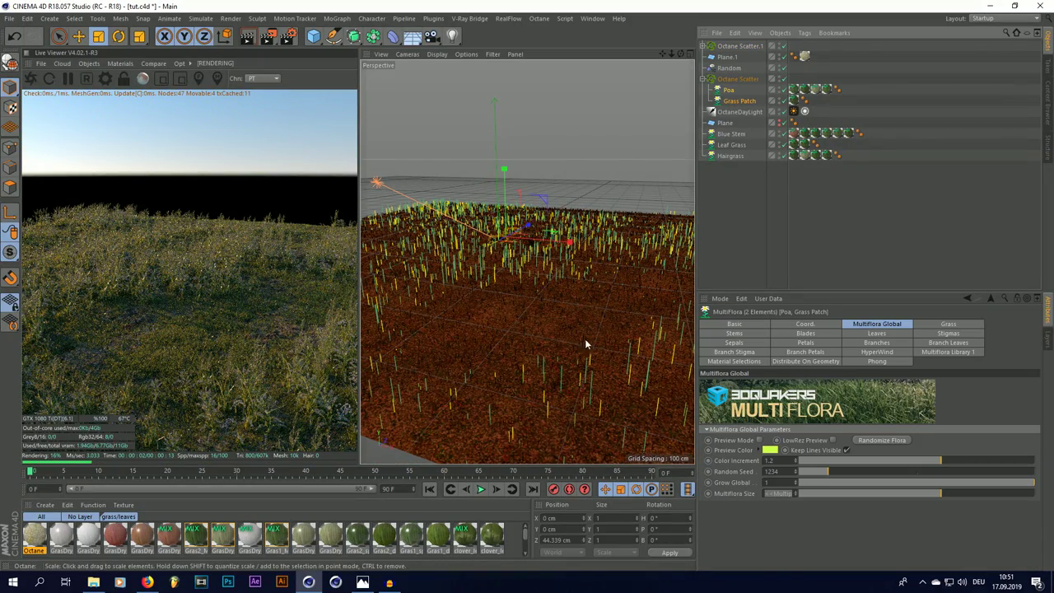
{"action": "left_click", "coordinate": [739, 100]}
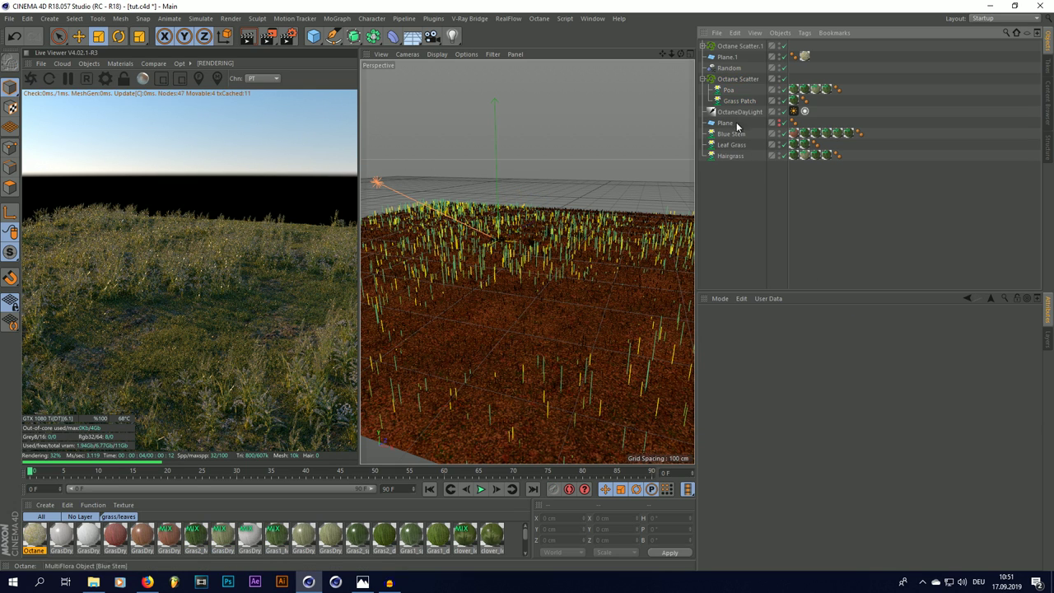
{"action": "left_click_drag", "start_coordinate": [784, 495], "coordinate": [728, 498]}
{"action": "type", "text": "1,"}
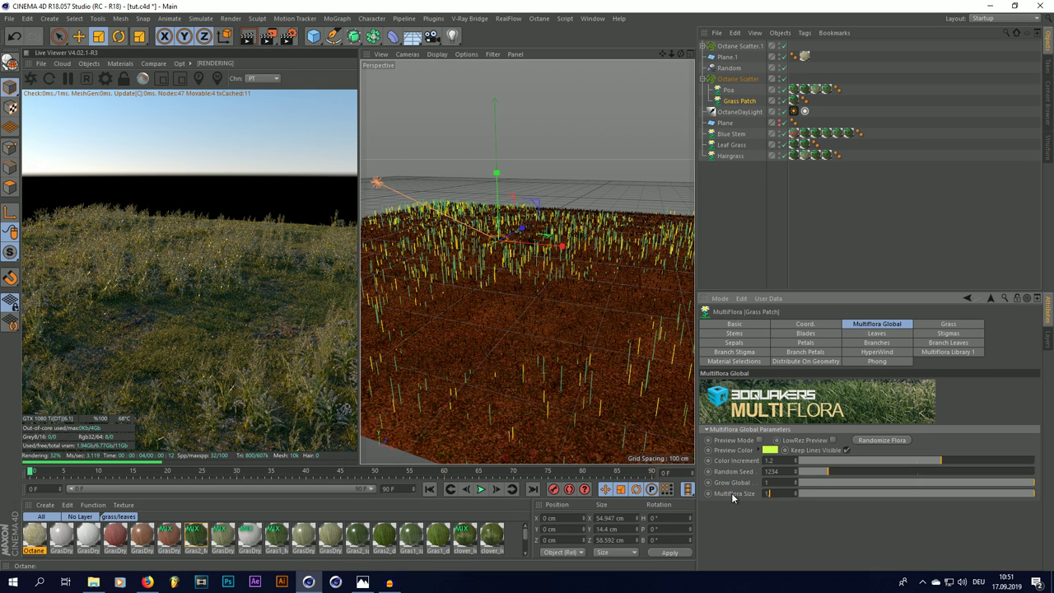
{"action": "type", "text": ".2"}
{"action": "key", "text": "Return"}
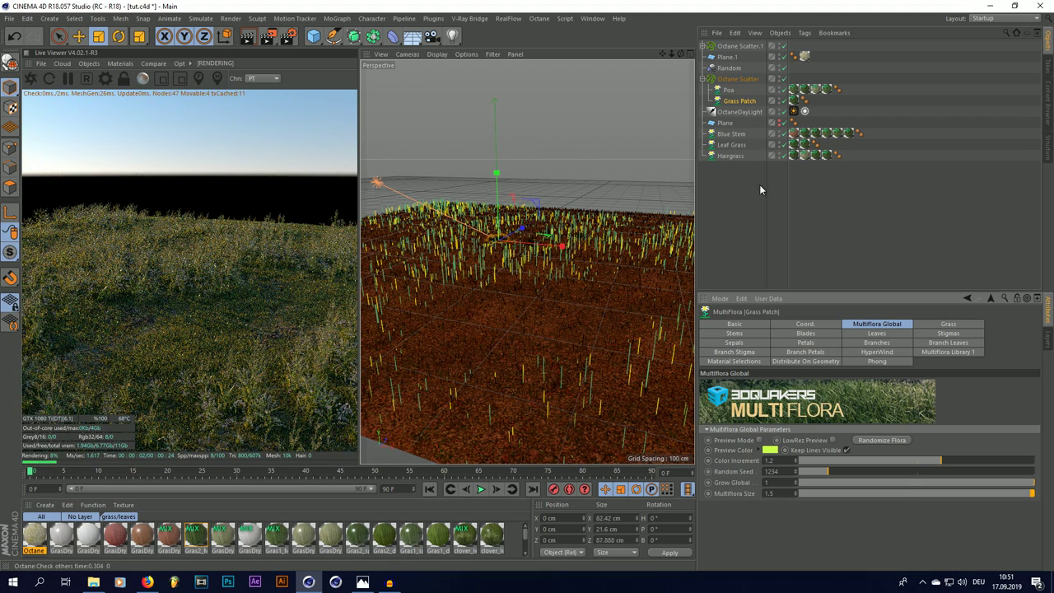
Set the Multiflora Size of the Poa plant to 1
{"action": "left_click", "coordinate": [729, 90]}
{"action": "left_click_drag", "start_coordinate": [783, 495], "coordinate": [735, 499]}
{"action": "type", "text": "1"}
{"action": "key", "text": "Return"}
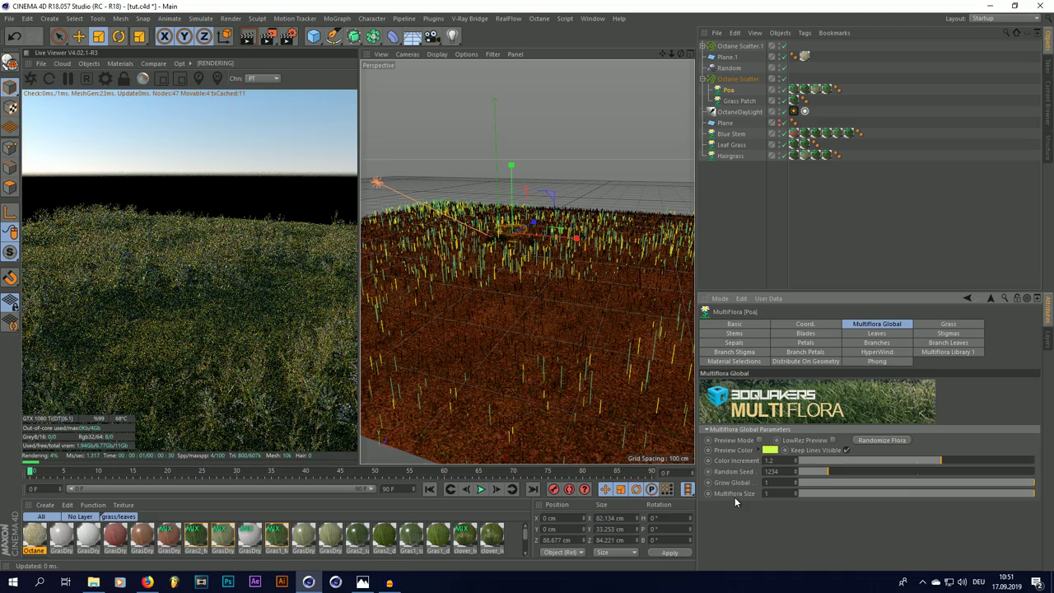
{"action": "left_click_drag", "start_coordinate": [682, 55], "coordinate": [626, 74]}
{"action": "left_click_drag", "start_coordinate": [527, 261], "coordinate": [540, 260], "text": "alt"}
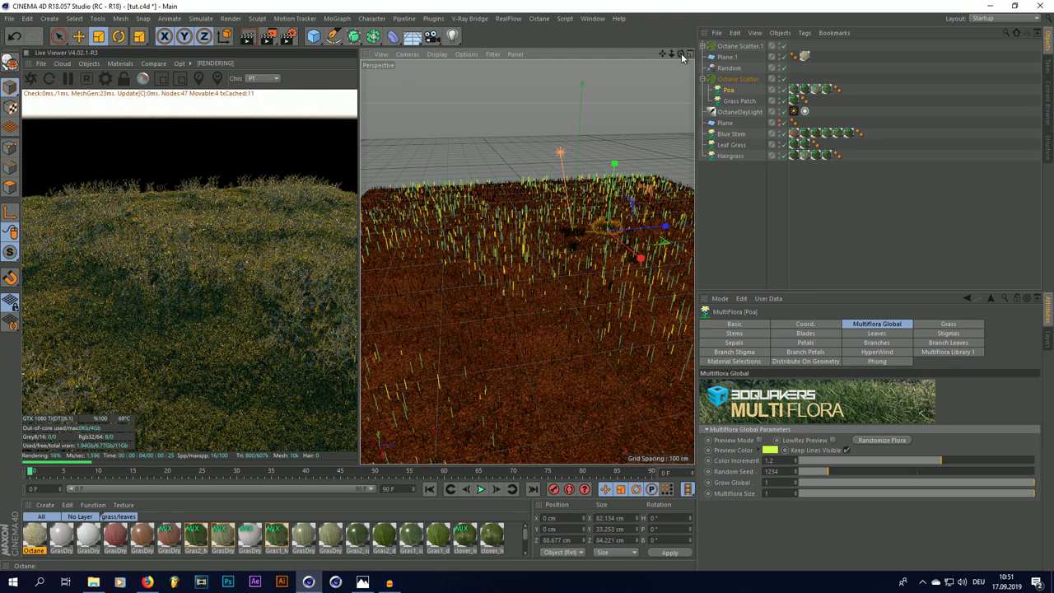
{"action": "left_click", "coordinate": [730, 156]}
{"action": "left_click", "coordinate": [733, 134], "text": "shift"}
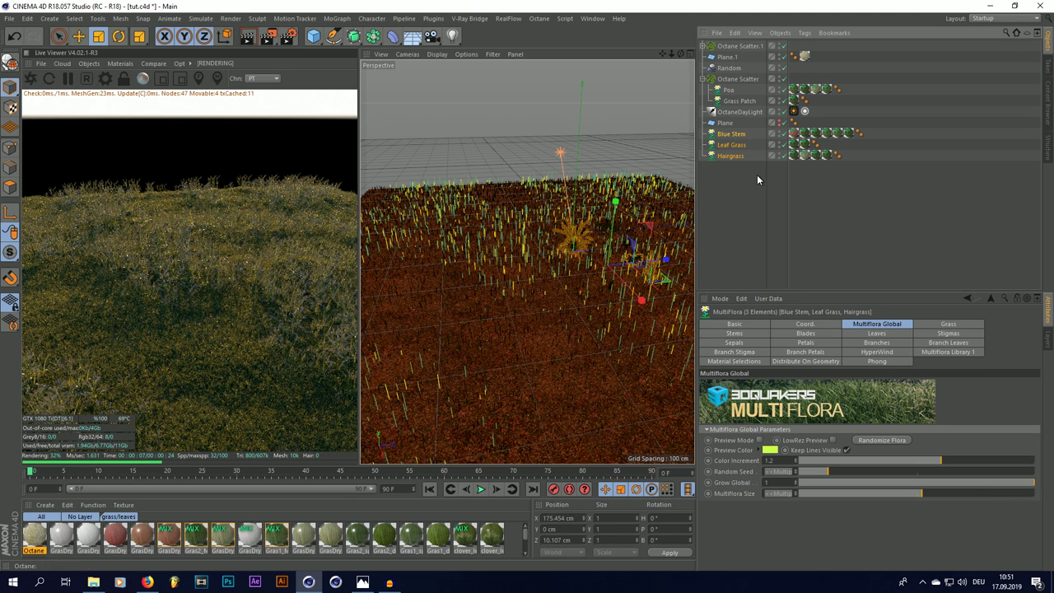
{"action": "left_click", "coordinate": [433, 18]}
{"action": "mouse_move", "coordinate": [449, 49]}
{"action": "left_click", "coordinate": [659, 87]}
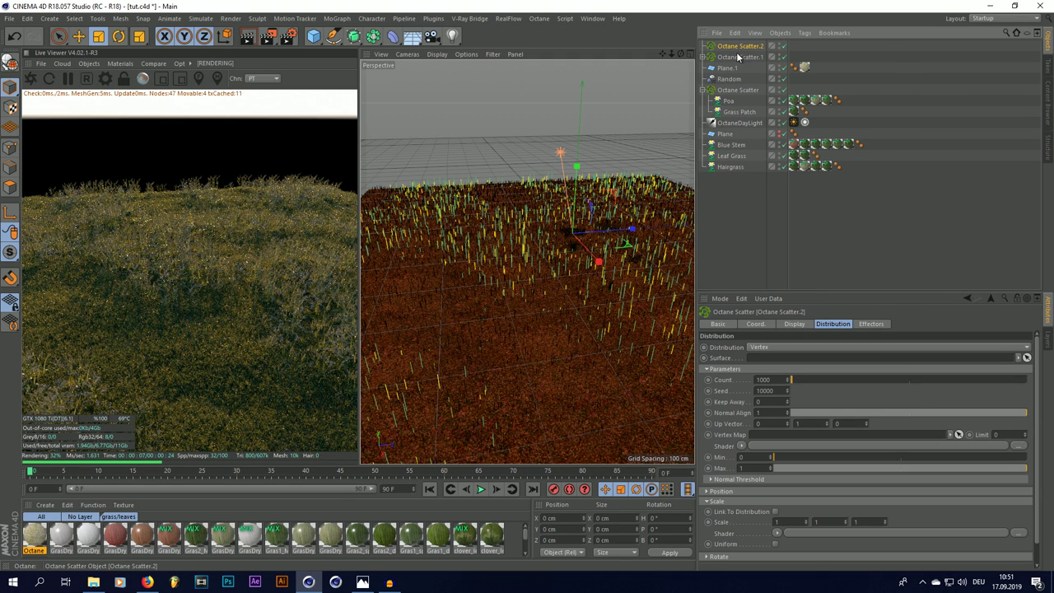
Duplicate Octane Scatter.1 and delete the Leaning Meadow, Dittander and Holcus plants from the copy
{"action": "left_click", "coordinate": [733, 51]}
{"action": "key", "text": "ctrl+c"}
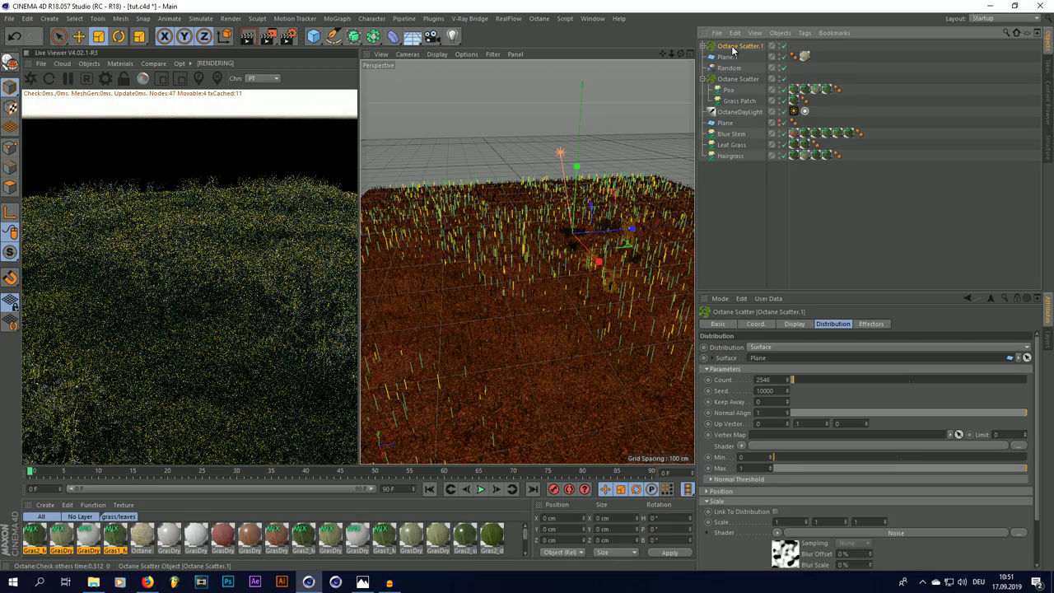
{"action": "key", "text": "ctrl+v"}
{"action": "left_click", "coordinate": [722, 69]}
{"action": "left_click", "coordinate": [703, 46]}
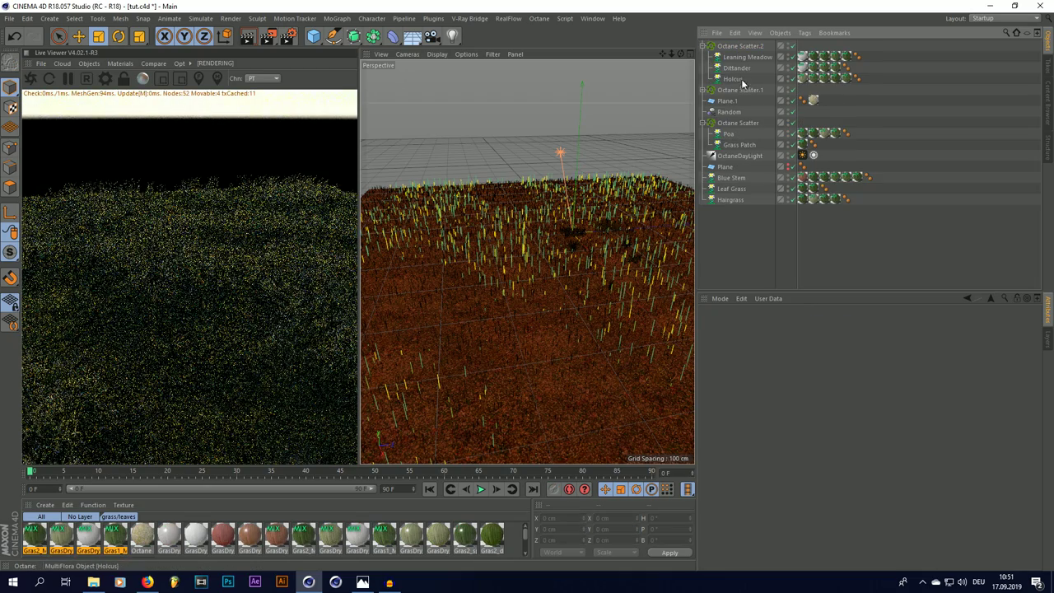
{"action": "left_click", "coordinate": [741, 80]}
{"action": "left_click", "coordinate": [734, 60], "text": "shift"}
{"action": "key", "text": "Delete"}
Nest the Blue Stem, Leaf Grass and Hairgrass plants under the duplicated Octane Scatter.2
{"action": "left_click", "coordinate": [731, 144]}
{"action": "left_click", "coordinate": [731, 166], "text": "shift"}
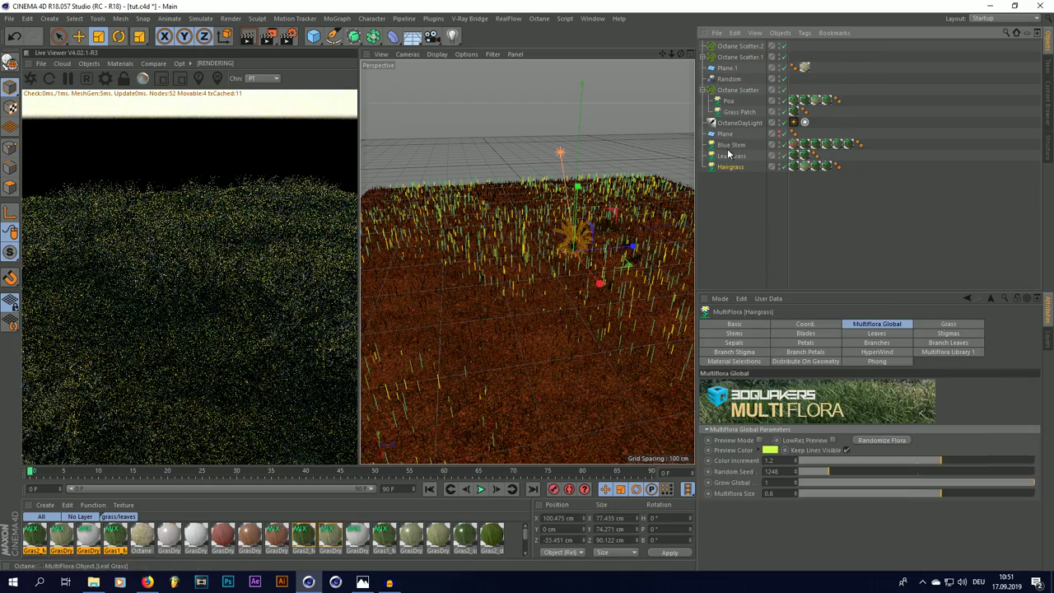
{"action": "left_click_drag", "start_coordinate": [724, 54], "coordinate": [725, 48]}
Set the seed of Octane Scatter.2's scale noise to 662
{"action": "left_click", "coordinate": [740, 46]}
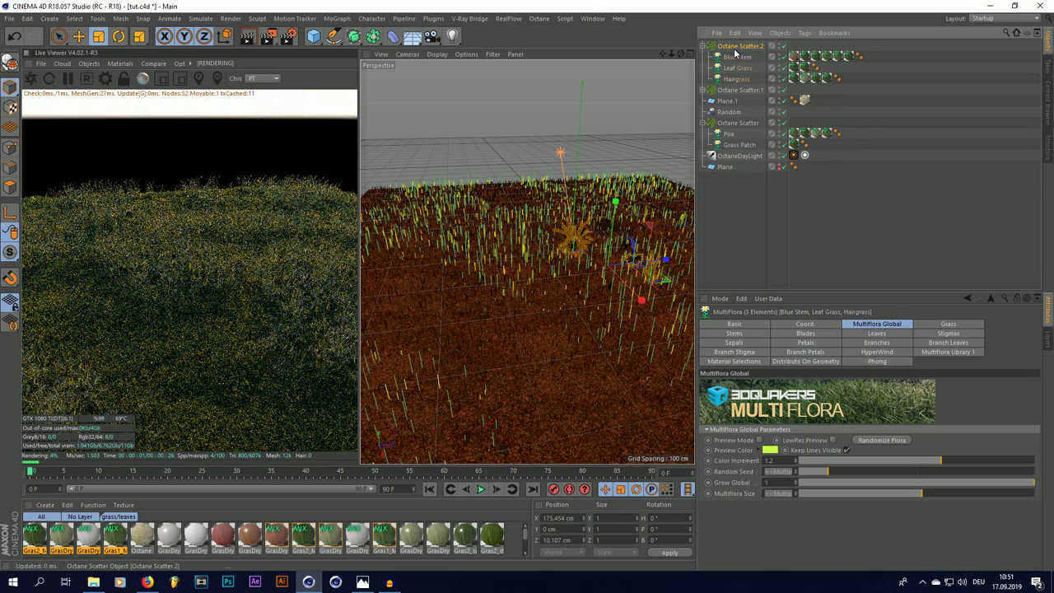
{"action": "left_click", "coordinate": [786, 555]}
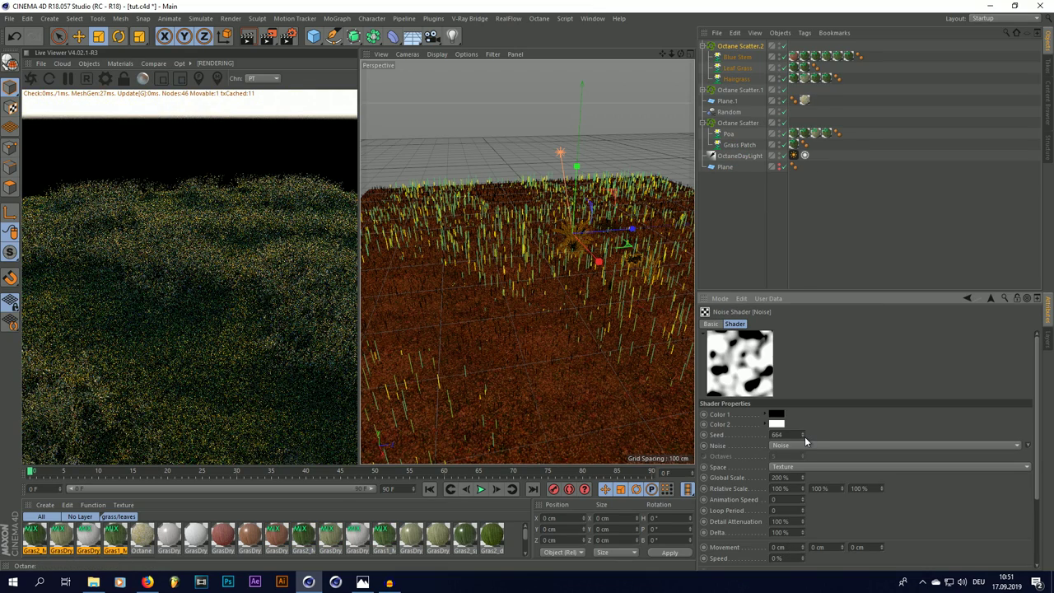
{"action": "left_click", "coordinate": [804, 436]}
{"action": "left_click", "coordinate": [803, 437]}
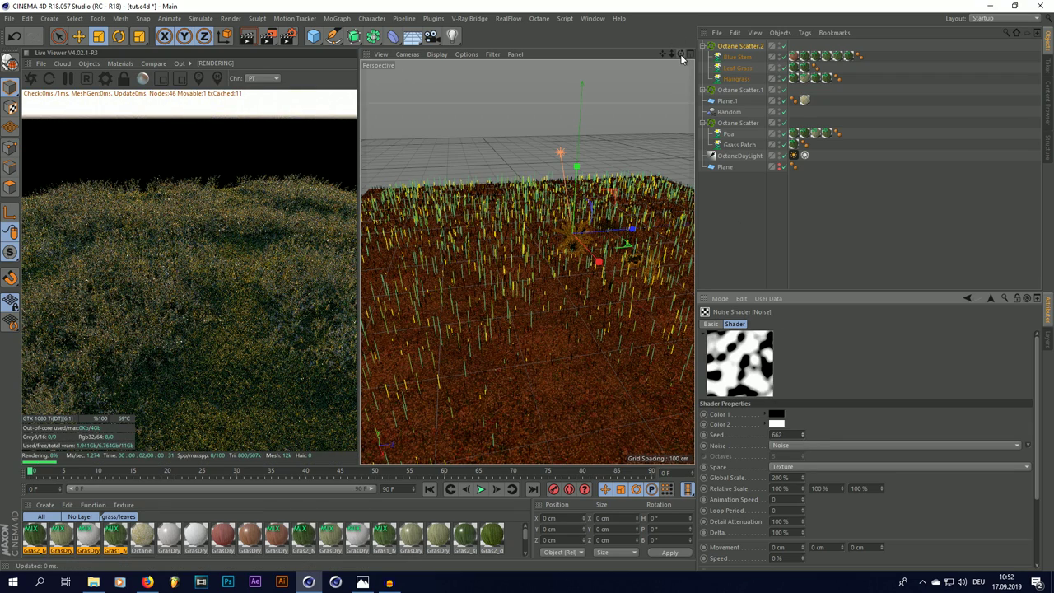
{"action": "left_click_drag", "start_coordinate": [682, 58], "coordinate": [673, 56]}
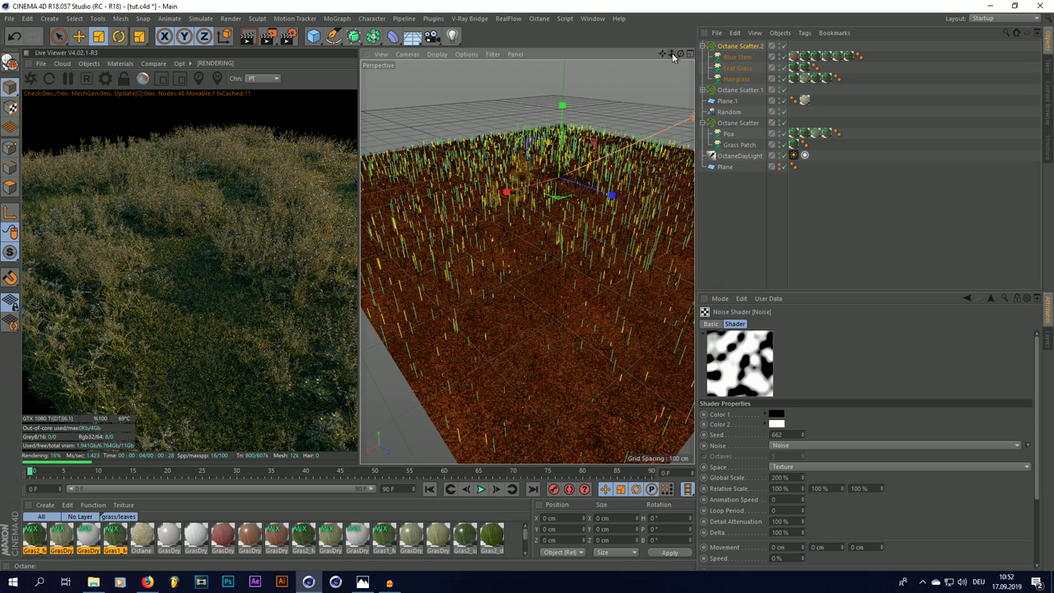
Take the Leaf Grass plant out of Octane Scatter.2 and duplicate that scatter
{"action": "left_click", "coordinate": [736, 67]}
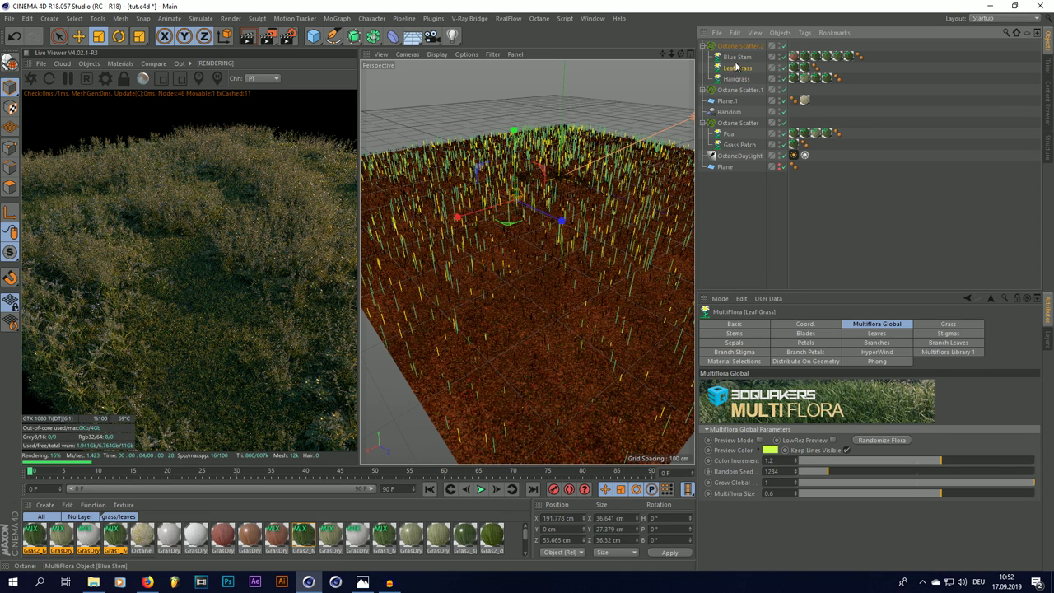
{"action": "left_click_drag", "start_coordinate": [735, 70], "coordinate": [747, 247]}
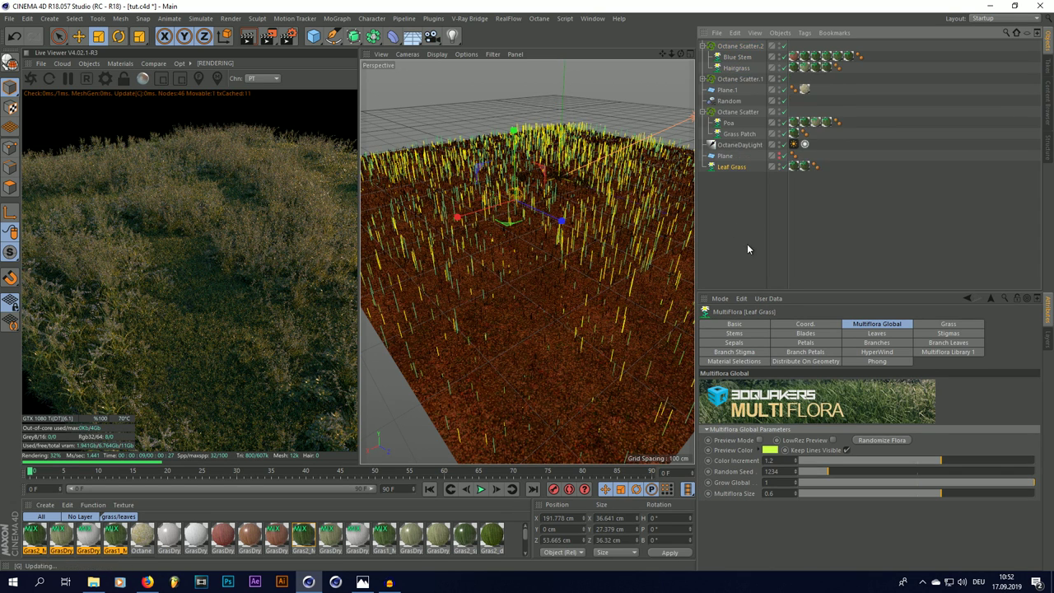
{"action": "left_click", "coordinate": [726, 48]}
{"action": "key", "text": "ctrl+c"}
{"action": "key", "text": "ctrl+v"}
Replace the Blue Stem and Hairgrass plants in the duplicated Octane Scatter.3 with the Leaf Grass plant
{"action": "left_click", "coordinate": [731, 58]}
{"action": "key", "text": "Delete"}
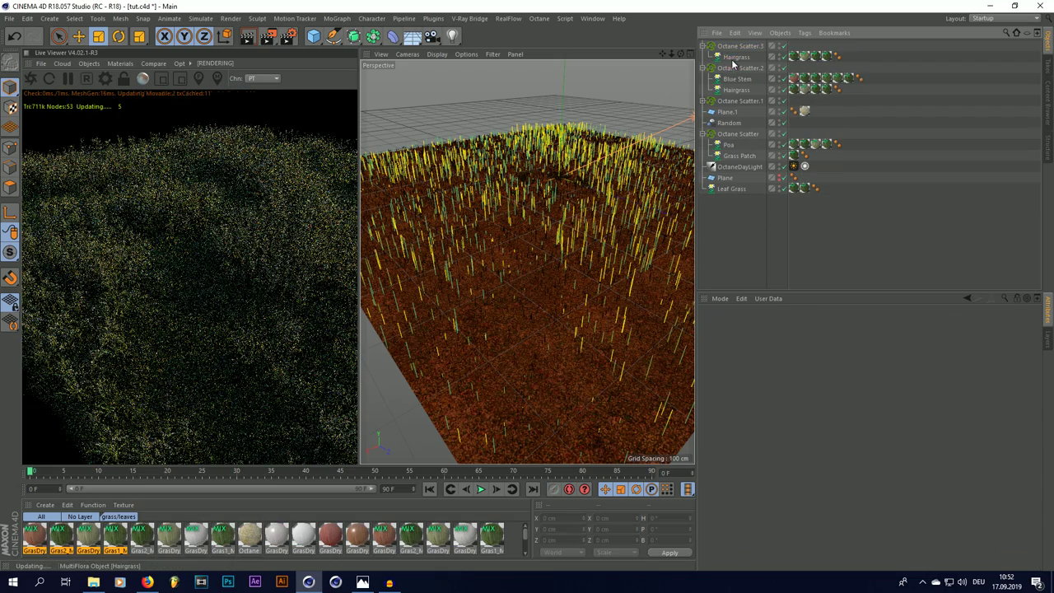
{"action": "left_click", "coordinate": [732, 58]}
{"action": "key", "text": "Delete"}
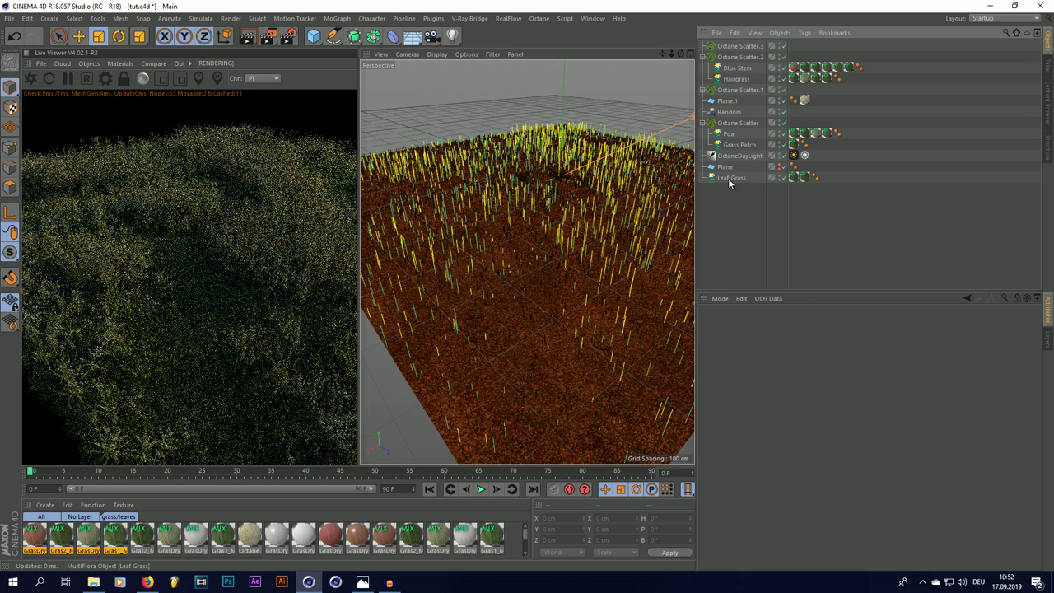
{"action": "left_click_drag", "start_coordinate": [729, 183], "coordinate": [737, 47]}
Set the scale noise of the Leaf Grass scatter to seed 658 and a Global Scale of 150%
{"action": "left_click", "coordinate": [740, 46]}
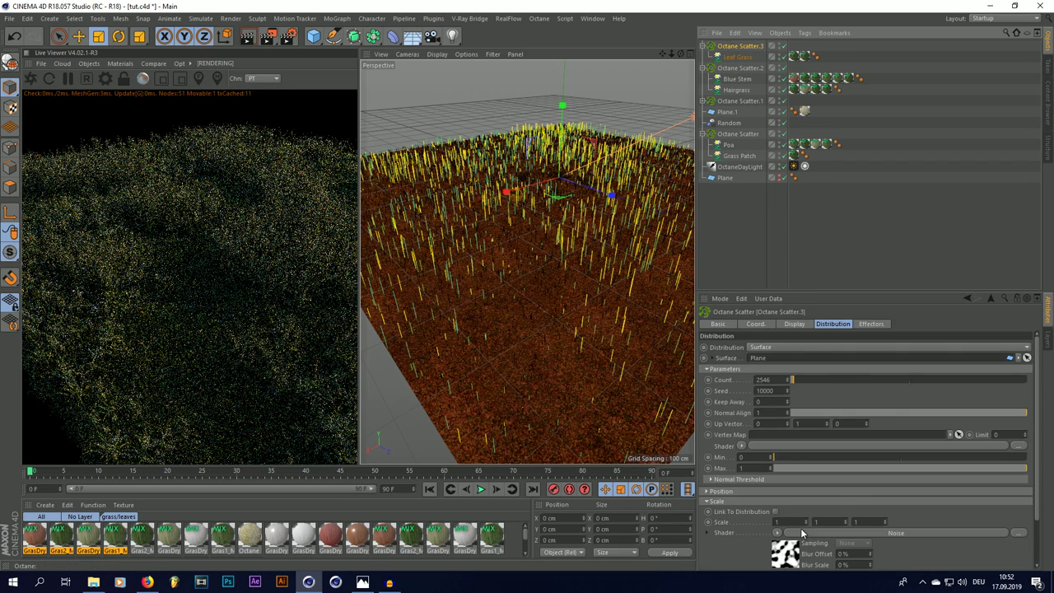
{"action": "left_click", "coordinate": [781, 564]}
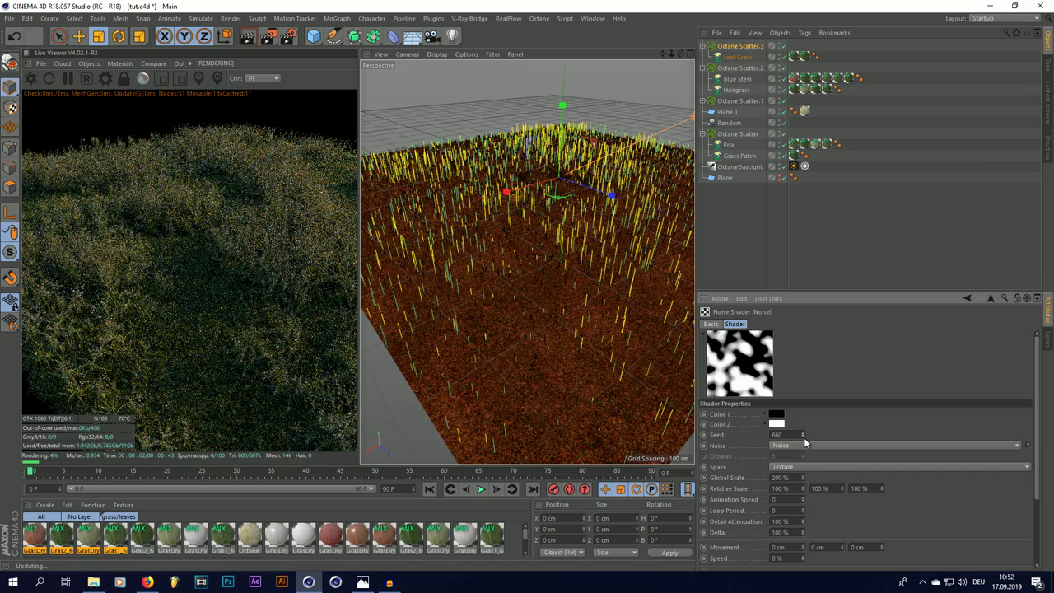
{"action": "left_click_drag", "start_coordinate": [804, 438], "coordinate": [804, 441]}
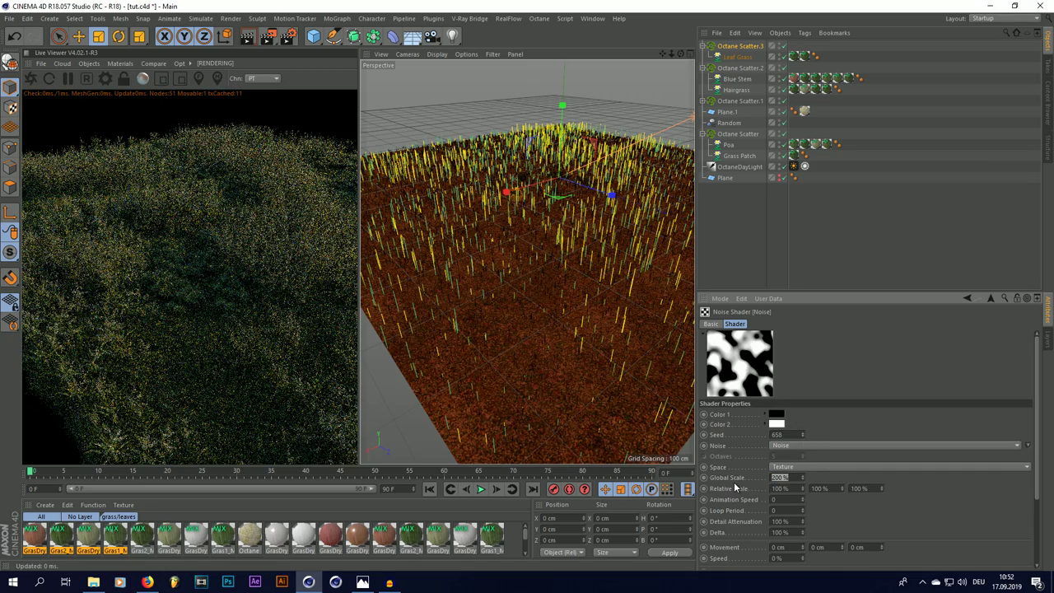
{"action": "type", "text": "150"}
{"action": "key", "text": "Return"}
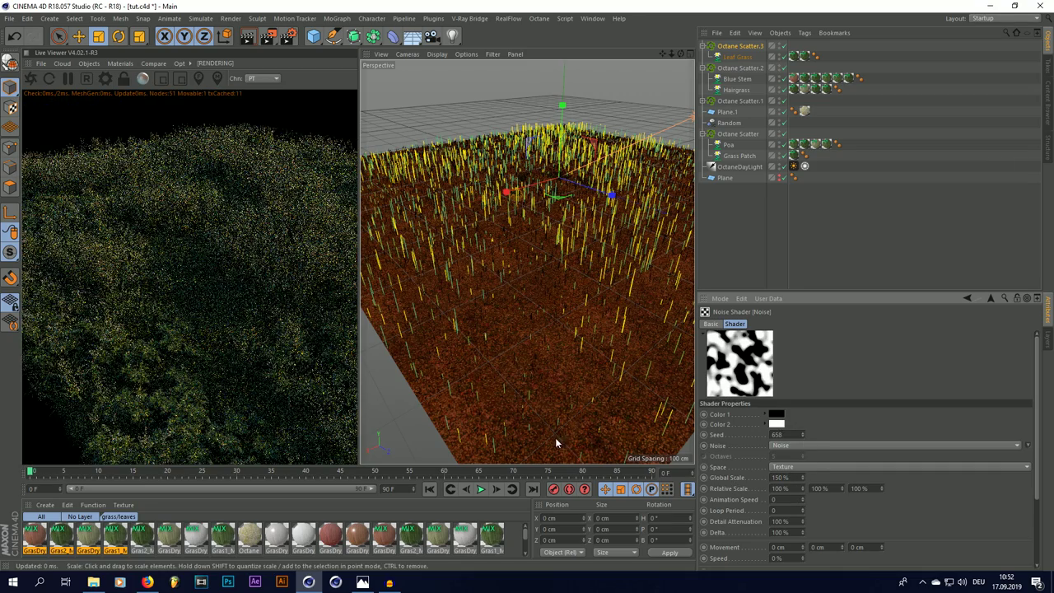
{"action": "left_click_drag", "start_coordinate": [489, 443], "coordinate": [555, 244], "text": "alt"}
{"action": "left_click_drag", "start_coordinate": [614, 226], "coordinate": [670, 211], "text": "alt"}
Add another MoGraph Random effector and set its X, Y and Z position variation to 0 cm
{"action": "left_click", "coordinate": [430, 18]}
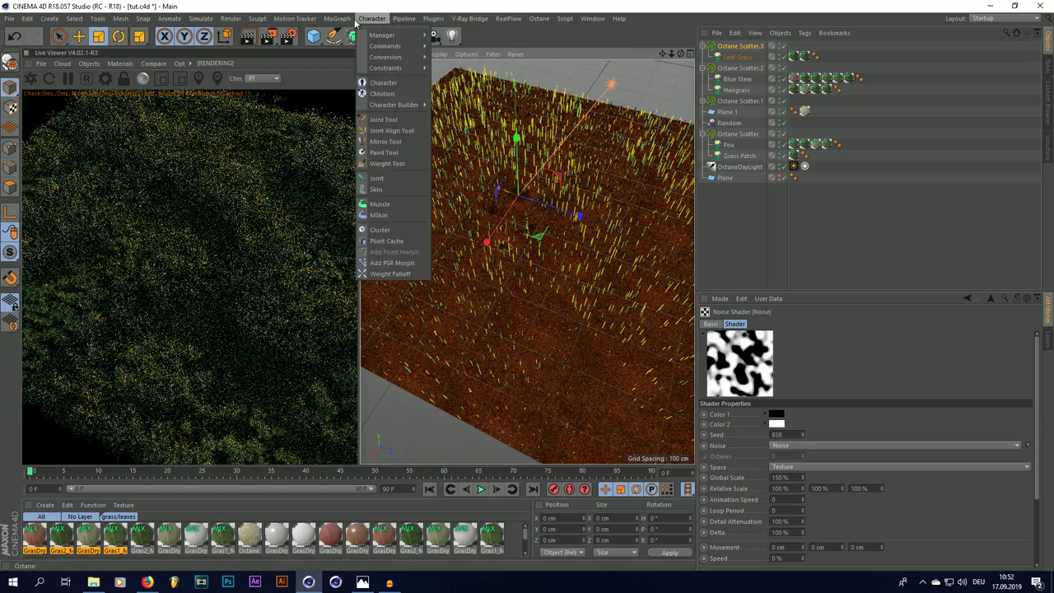
{"action": "mouse_move", "coordinate": [346, 19]}
{"action": "mouse_move", "coordinate": [360, 36]}
{"action": "left_click", "coordinate": [468, 135]}
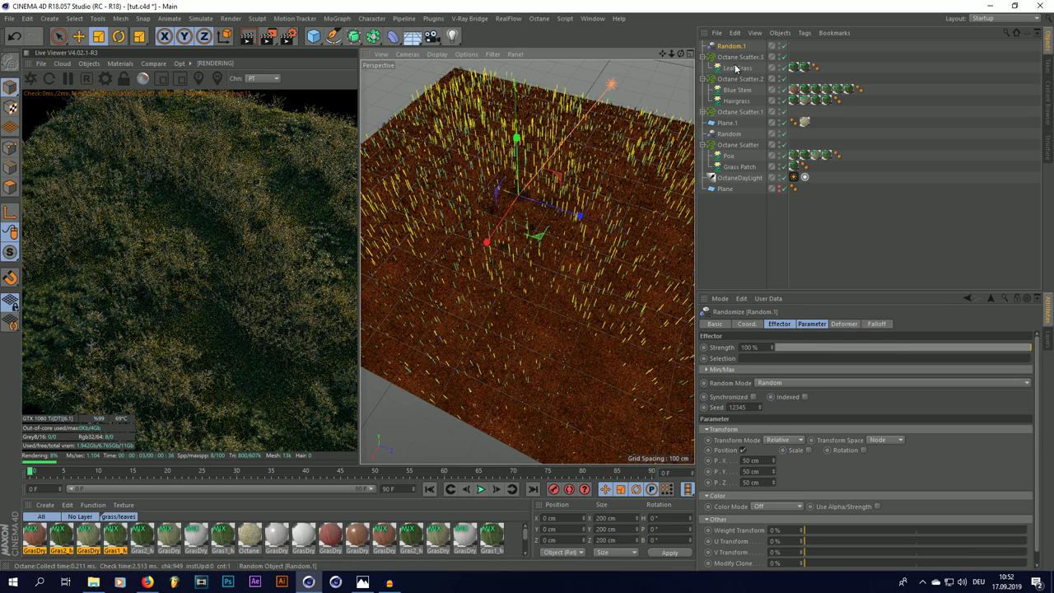
{"action": "type", "text": "0"}
{"action": "left_click_drag", "start_coordinate": [760, 460], "coordinate": [741, 471]}
{"action": "type", "text": "0"}
{"action": "double_click", "coordinate": [760, 482]}
{"action": "type", "text": "0"}
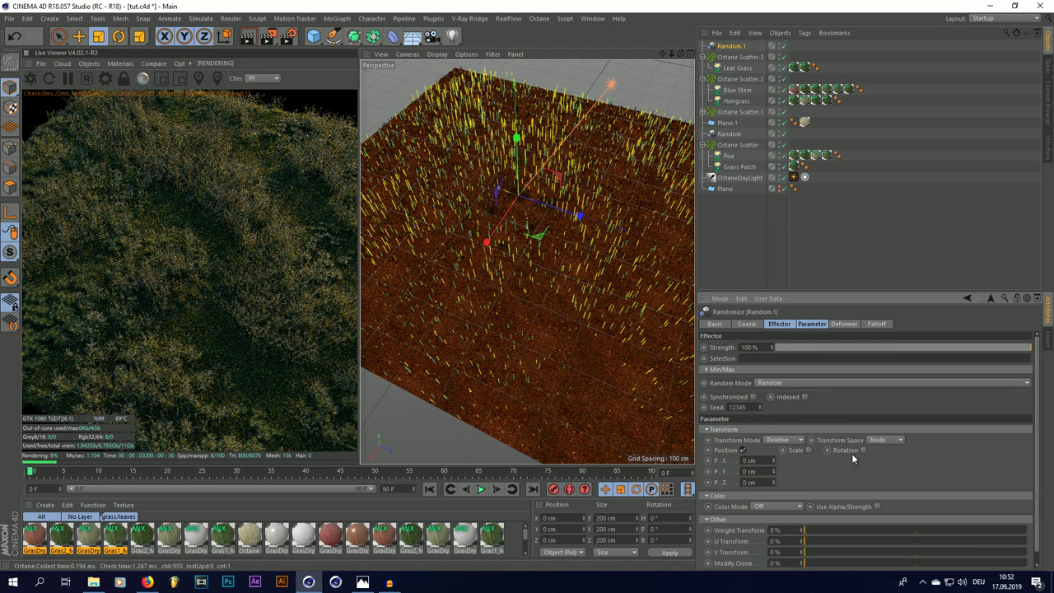
Enable rotation on the new Random effector with a heading (R.H) variation of 360°
{"action": "left_click", "coordinate": [863, 449]}
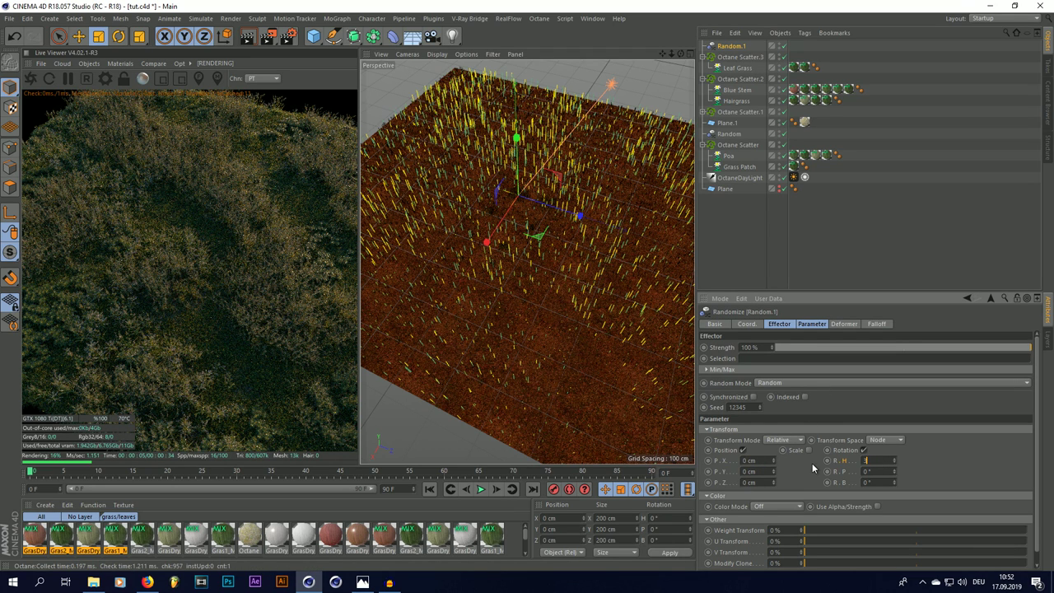
{"action": "left_click", "coordinate": [746, 264]}
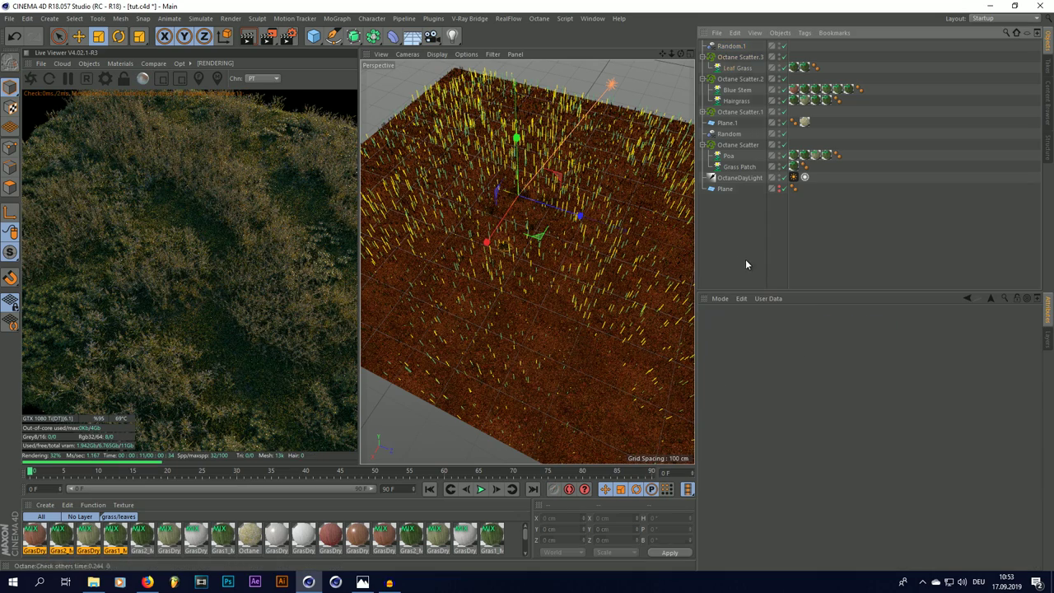
{"action": "left_click", "coordinate": [731, 48]}
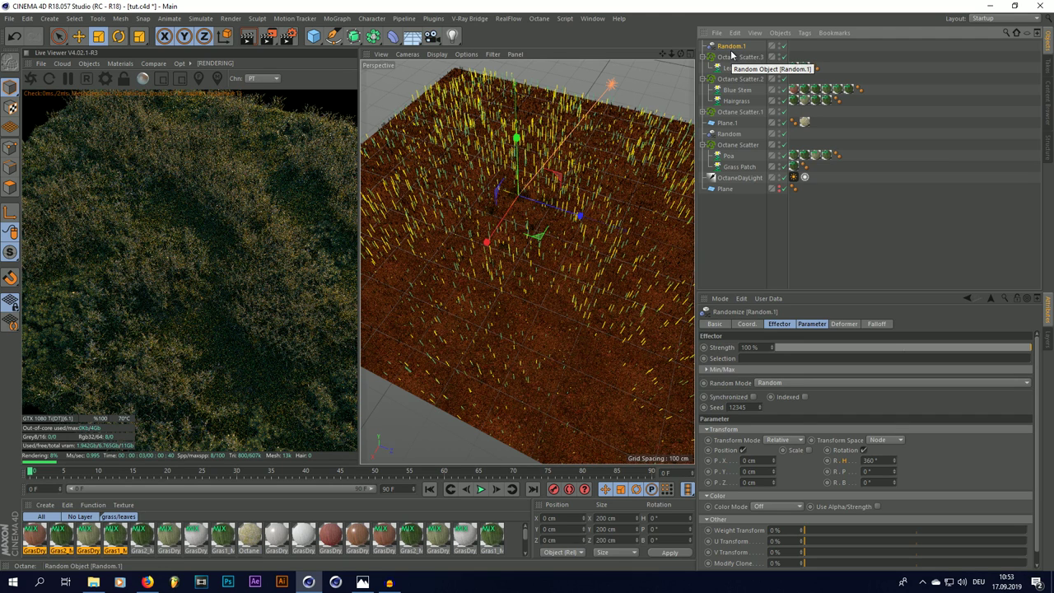
{"action": "left_click", "coordinate": [734, 57]}
{"action": "left_click", "coordinate": [832, 324]}
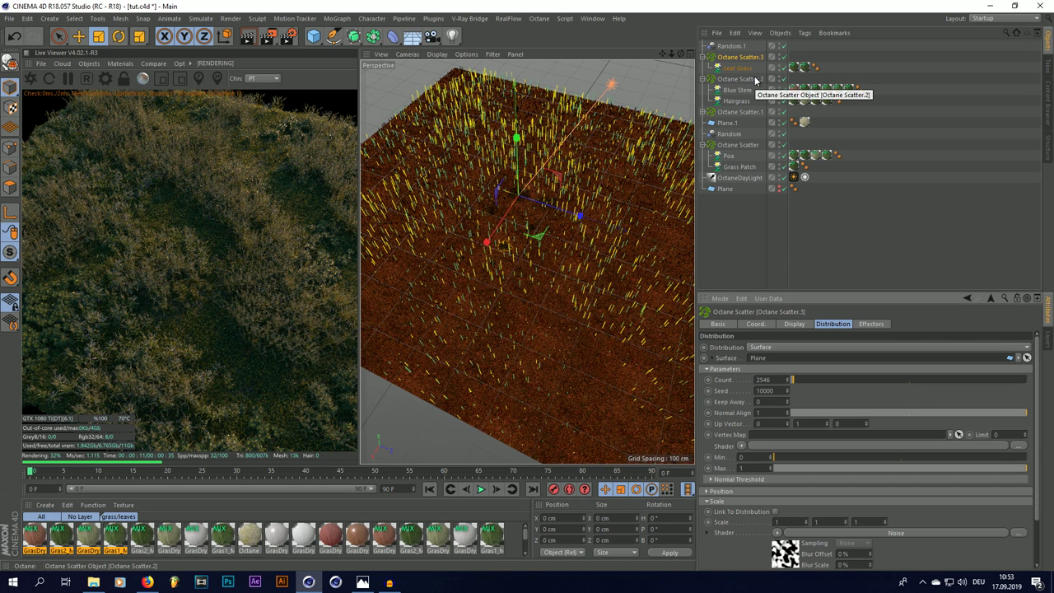
Enable scale variation on the Random.1 effector with Uniform Scale turned on and enter its scale amount
{"action": "left_click", "coordinate": [730, 46]}
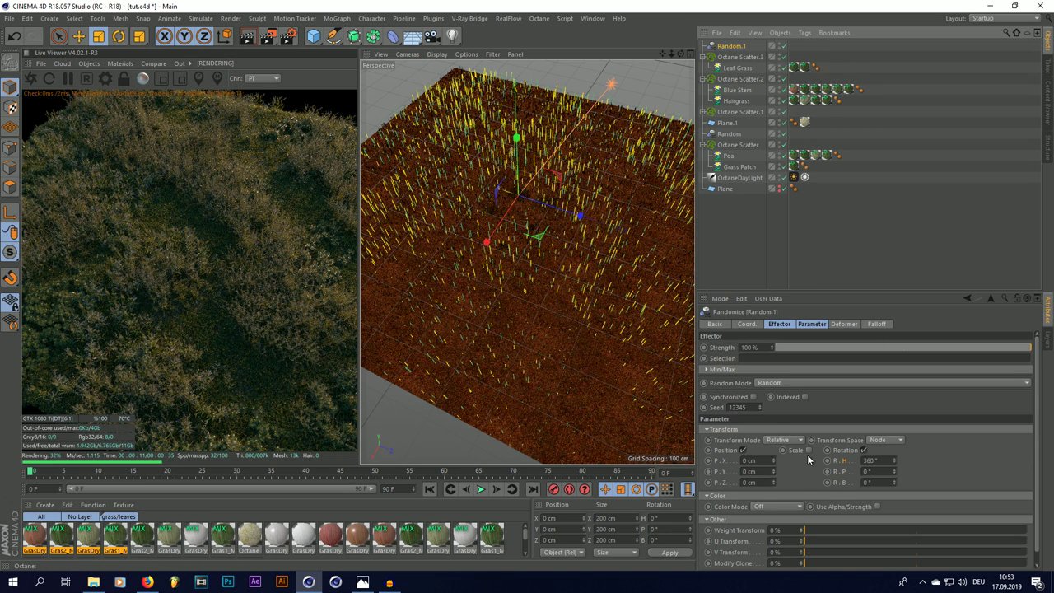
{"action": "left_click", "coordinate": [809, 450]}
{"action": "left_click", "coordinate": [835, 493]}
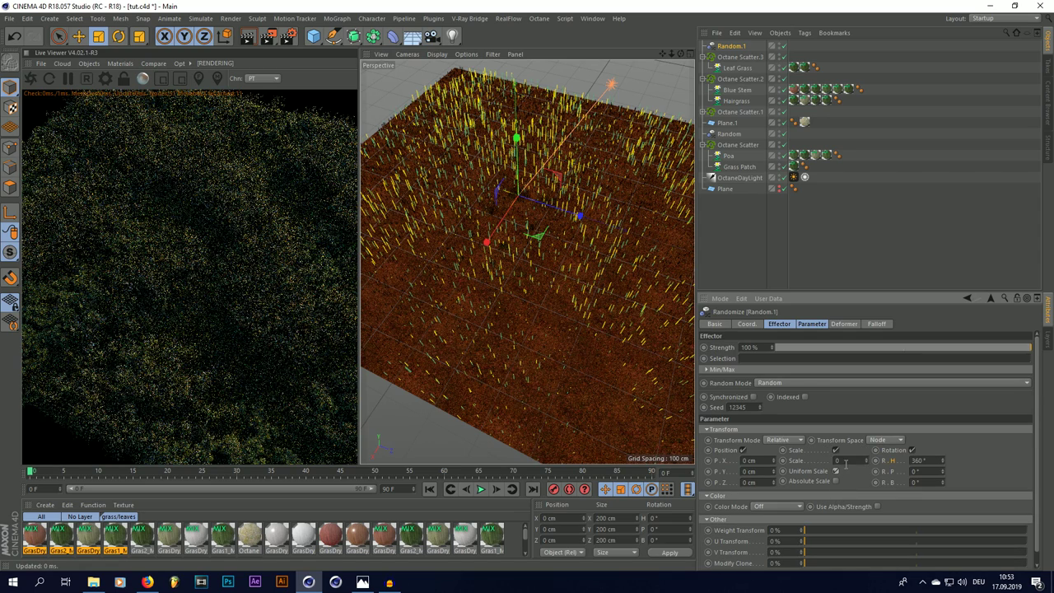
{"action": "type", "text": "0,"}
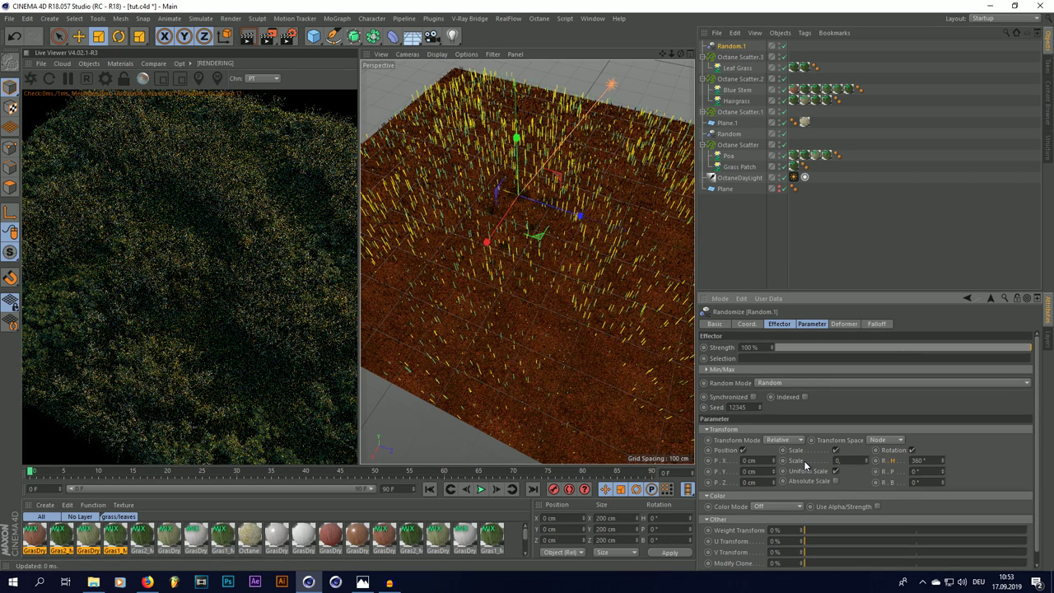
Assign the Random.1 effector to Octane Scatter.3, Octane Scatter.2 and Octane Scatter.1
{"action": "left_click", "coordinate": [740, 57]}
{"action": "left_click", "coordinate": [871, 324]}
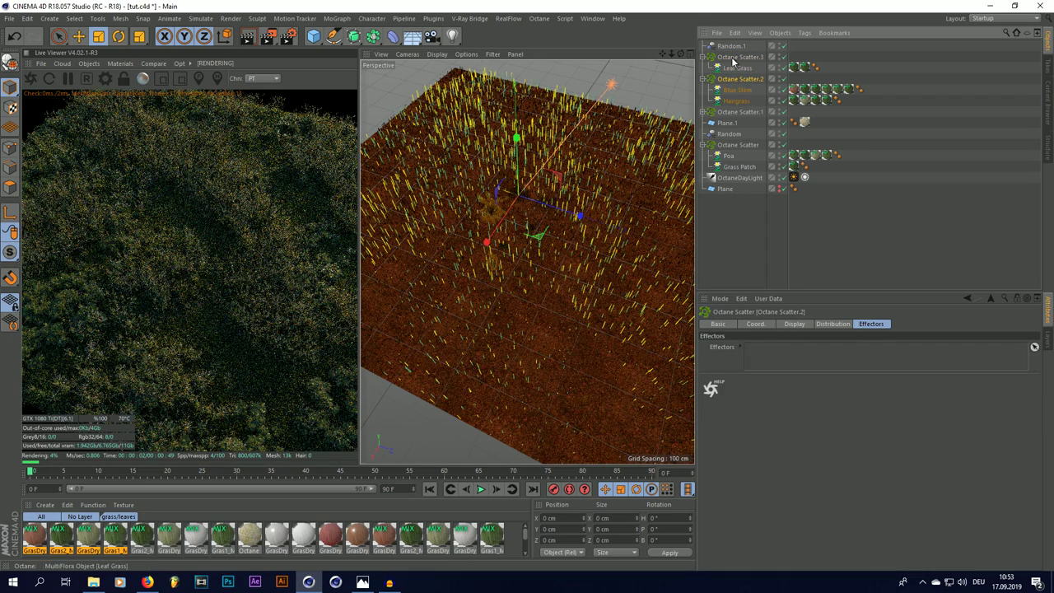
{"action": "left_click_drag", "start_coordinate": [731, 46], "coordinate": [765, 353]}
{"action": "left_click", "coordinate": [740, 111]}
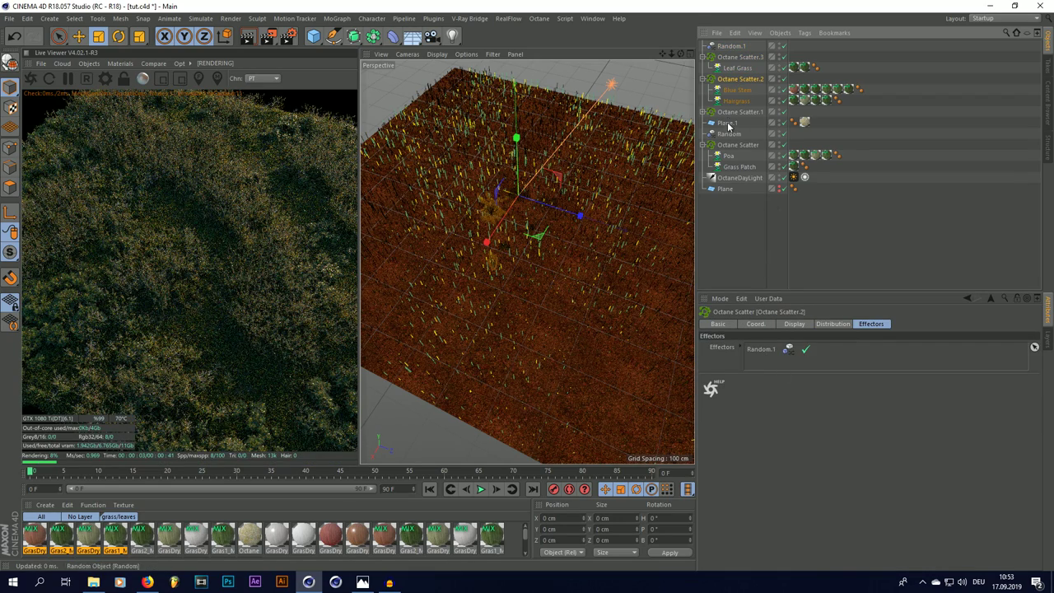
{"action": "left_click_drag", "start_coordinate": [730, 47], "coordinate": [766, 348]}
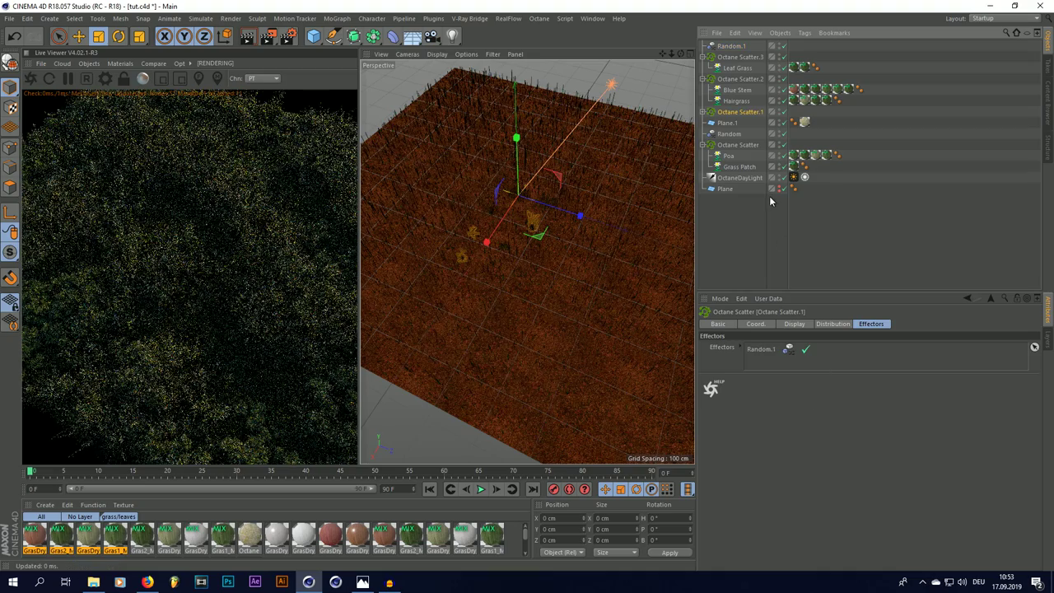
Resize both ground planes, Plane and Plane.1, to a width and height of 5000 cm
{"action": "left_click_drag", "start_coordinate": [681, 54], "coordinate": [790, 28]}
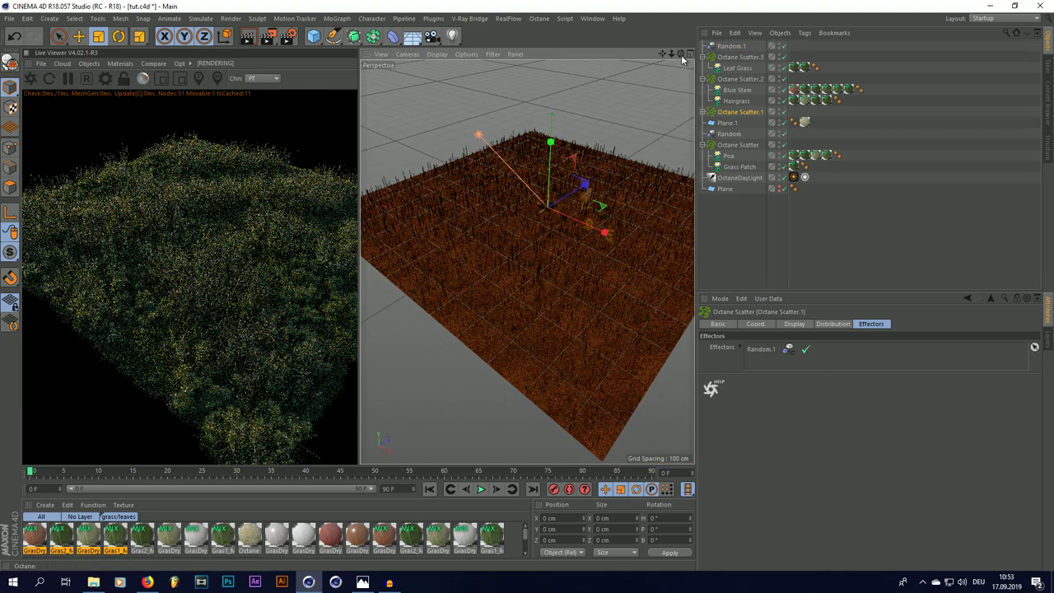
{"action": "left_click_drag", "start_coordinate": [681, 54], "coordinate": [620, 28]}
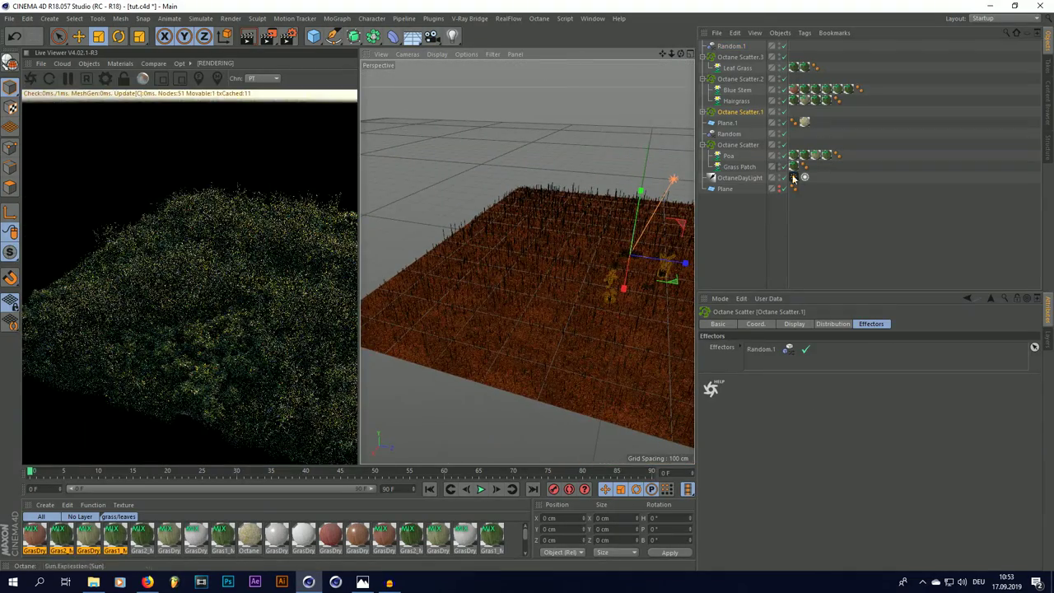
{"action": "left_click", "coordinate": [728, 122]}
{"action": "left_click", "coordinate": [723, 188], "text": "ctrl"}
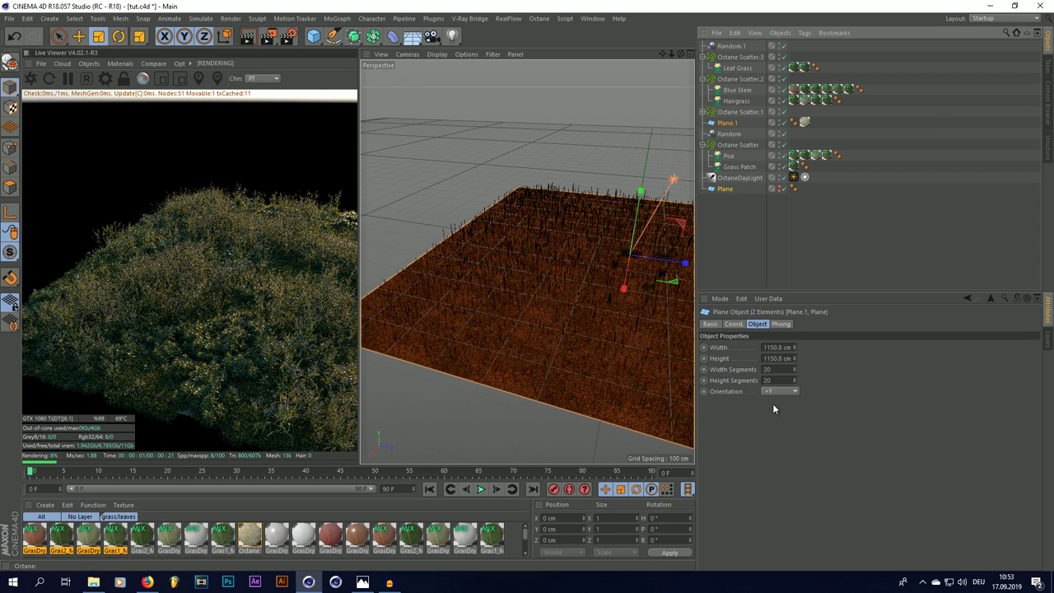
{"action": "left_click", "coordinate": [761, 359]}
{"action": "type", "text": "5000"}
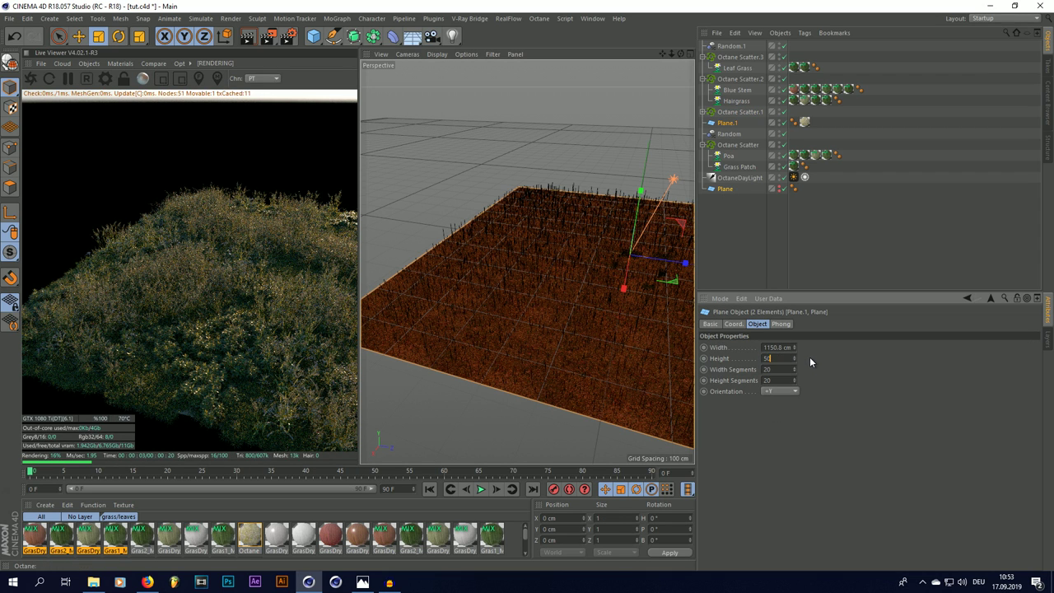
{"action": "key", "text": "shift+Tab"}
{"action": "type", "text": "5000"}
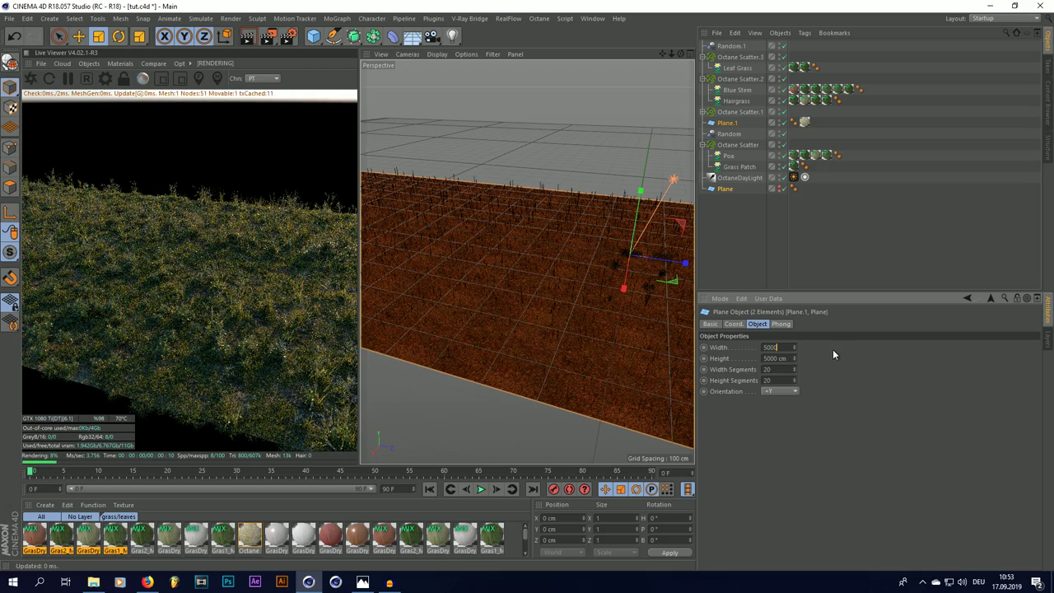
{"action": "key", "text": "Return"}
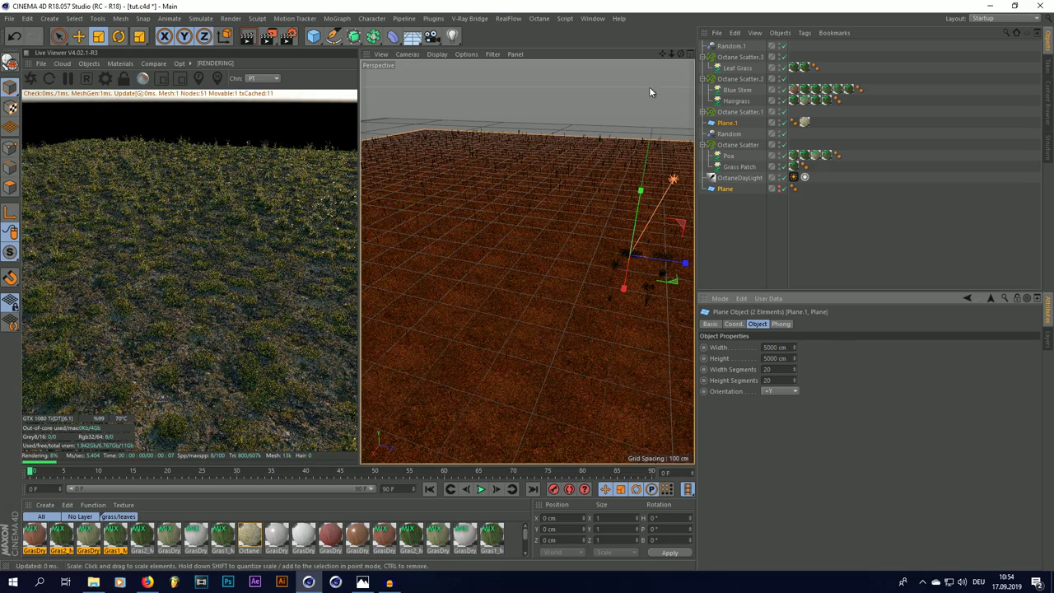
Increase the base Octane Scatter's distribution count to about 67824 to fill the enlarged ground plane
{"action": "left_click_drag", "start_coordinate": [680, 54], "coordinate": [651, 62]}
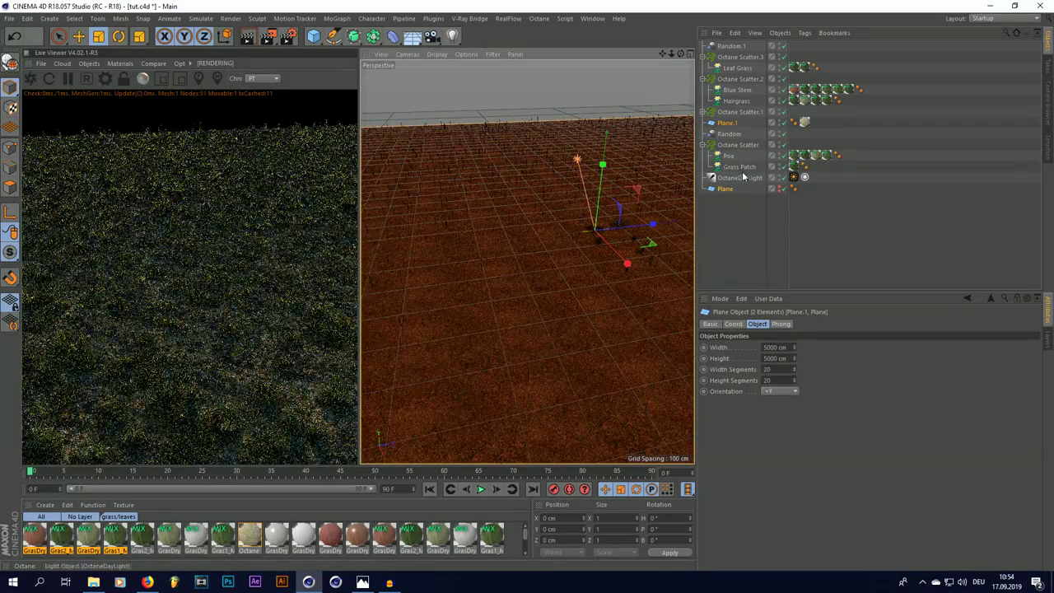
{"action": "left_click", "coordinate": [735, 145]}
{"action": "left_click", "coordinate": [831, 324]}
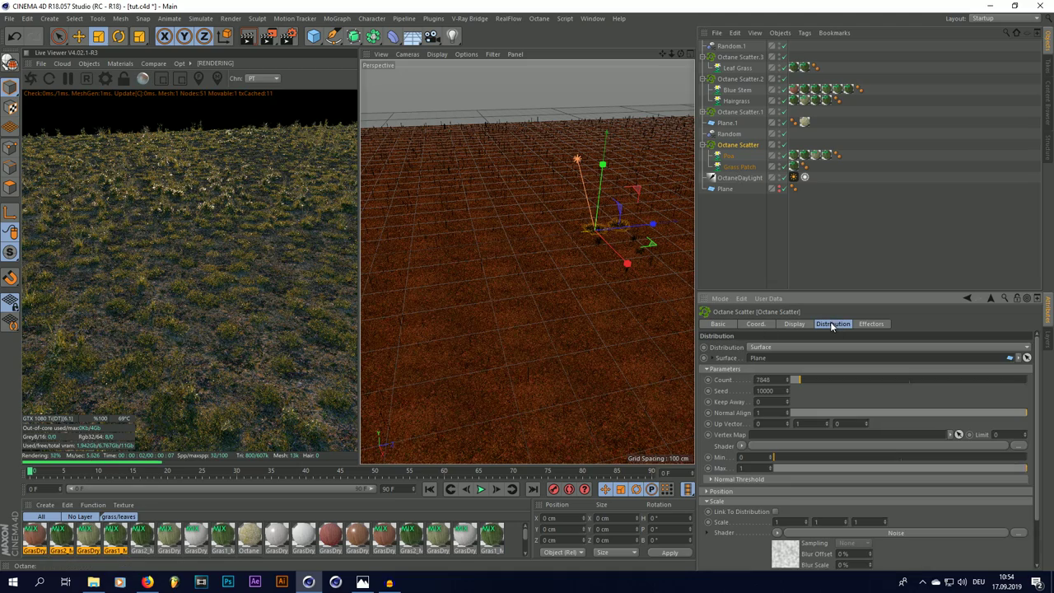
{"action": "left_click", "coordinate": [831, 382]}
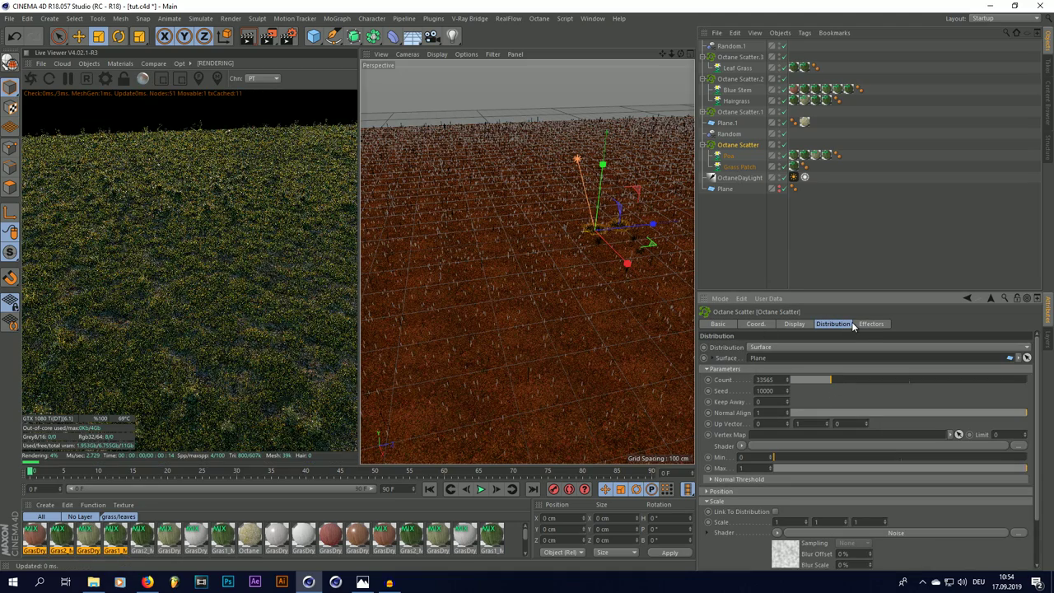
{"action": "left_click", "coordinate": [871, 381]}
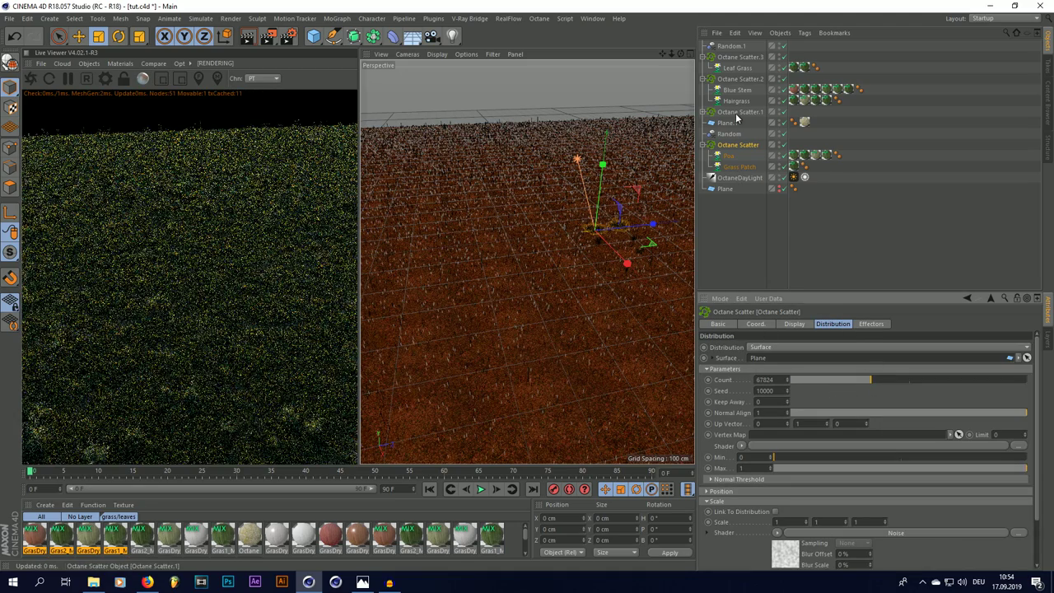
Raise the distribution count of Octane Scatter.2 substantially and set that of Octane Scatter.3 to about 24306
{"action": "left_click", "coordinate": [738, 78]}
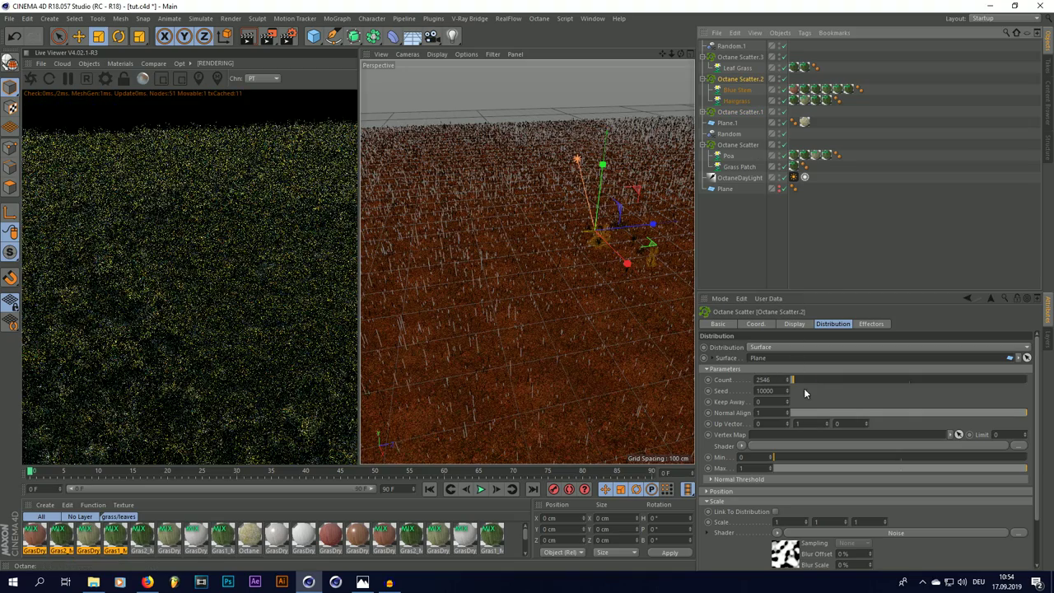
{"action": "left_click", "coordinate": [823, 379]}
{"action": "left_click", "coordinate": [741, 59]}
{"action": "left_click", "coordinate": [820, 380]}
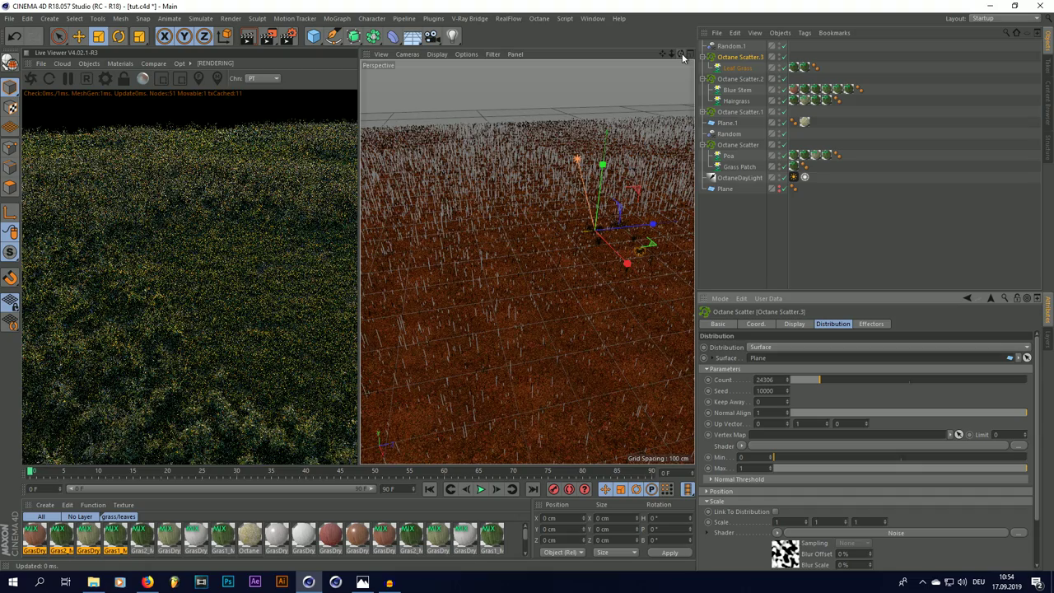
{"action": "left_click_drag", "start_coordinate": [682, 56], "coordinate": [682, 53]}
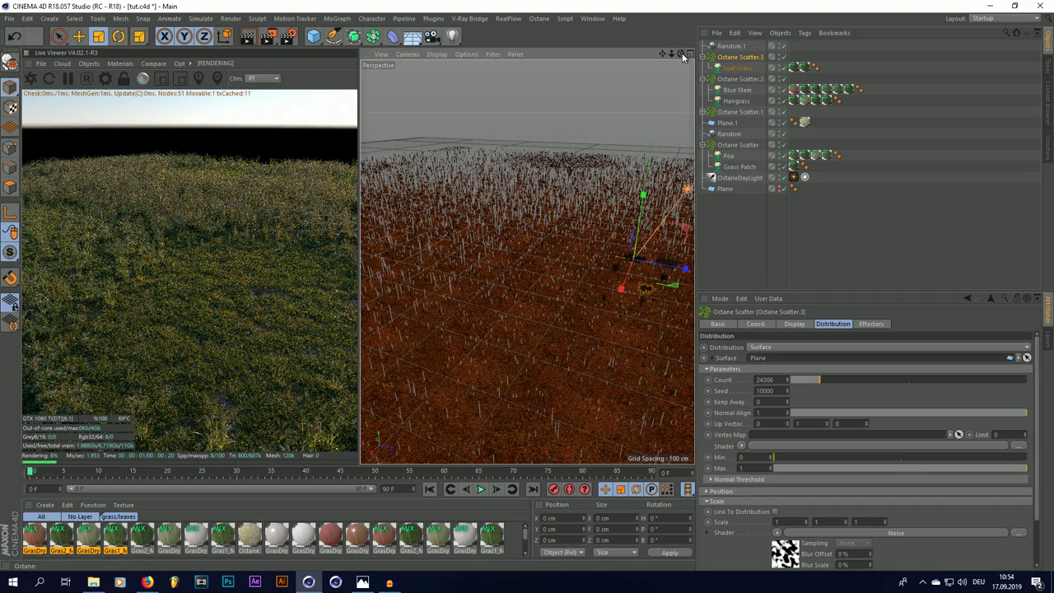
{"action": "left_click_drag", "start_coordinate": [661, 55], "coordinate": [660, 56]}
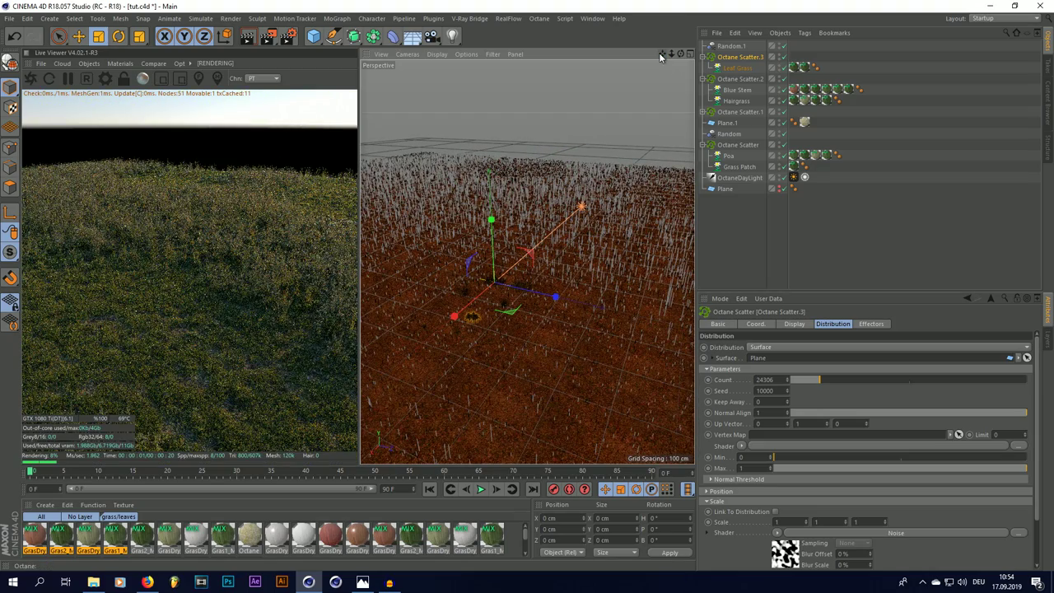